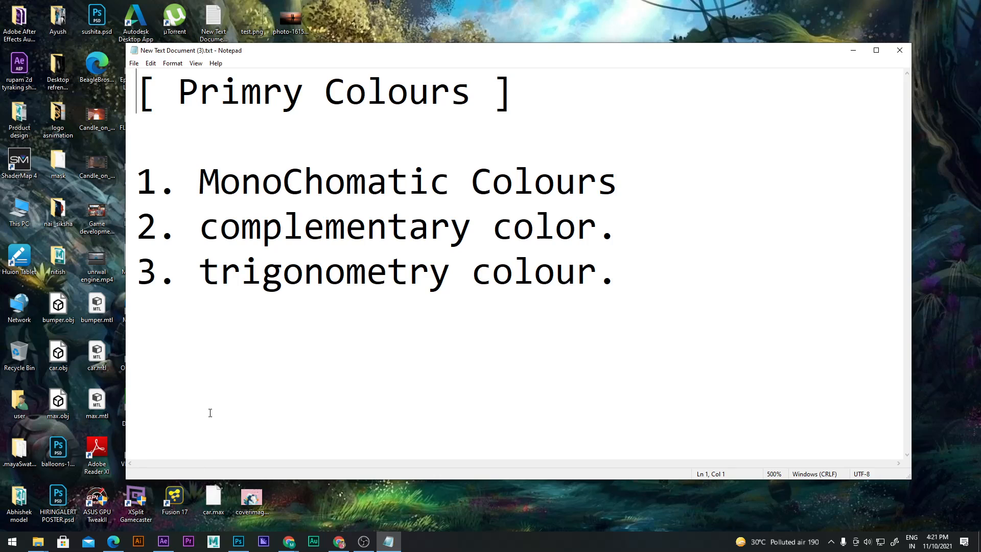
Switch to Photoshop and create a new 1920 × 1080 px document at 300 ppi with a white background.
{"action": "left_click", "coordinate": [238, 541]}
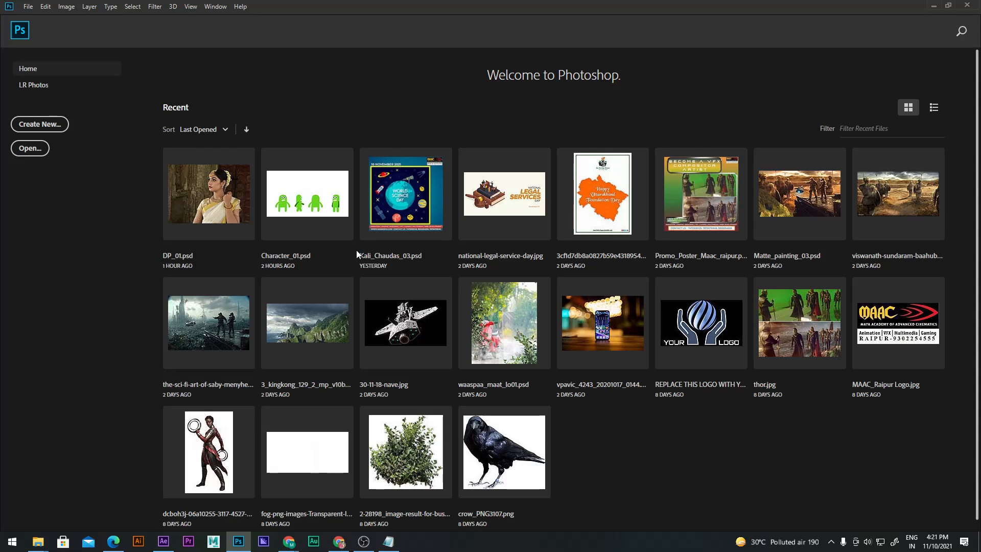
{"action": "key", "text": "ctrl+n"}
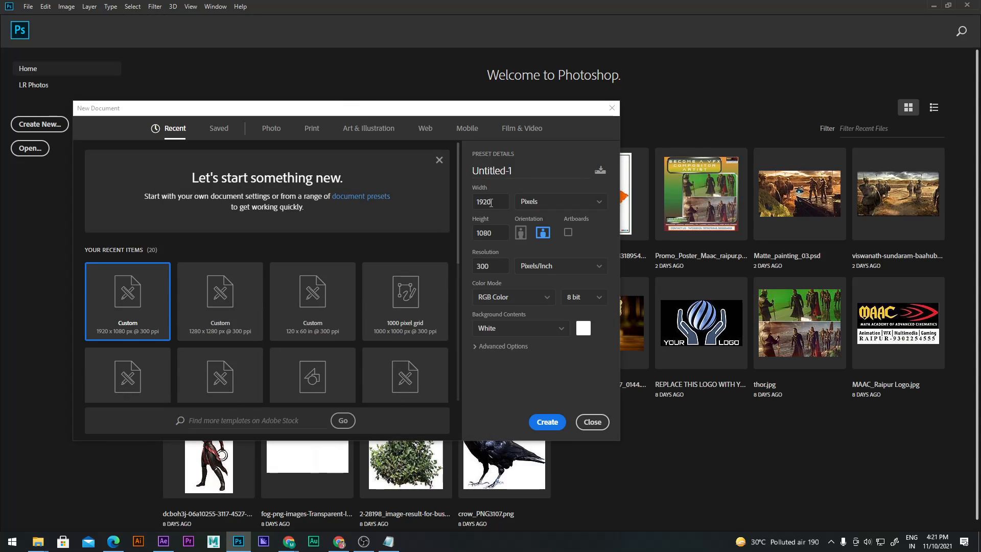
{"action": "left_click", "coordinate": [547, 422]}
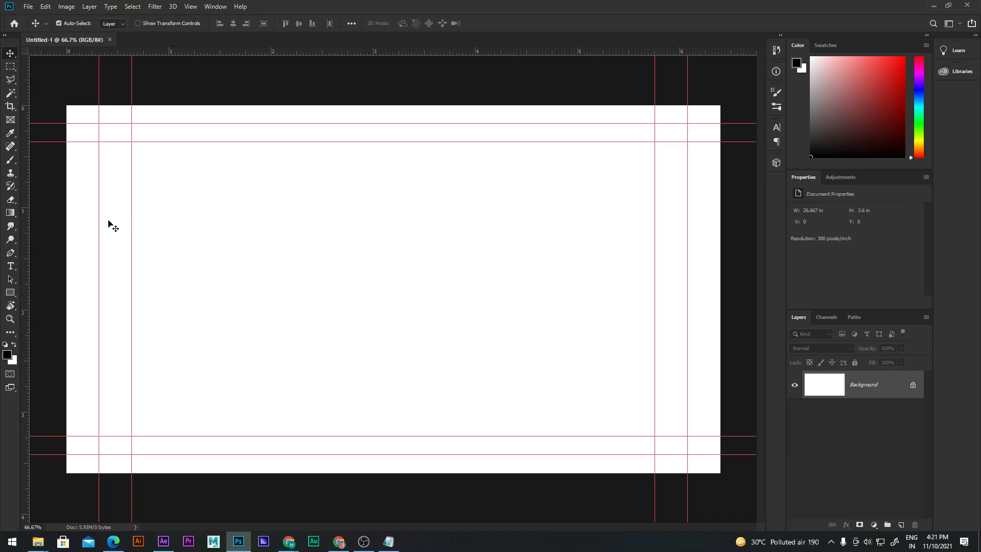
Marquee-select a near-square area about 0.8 × 0.78 in on the canvas's left half and add a new layer.
{"action": "left_click", "coordinate": [10, 66]}
{"action": "left_click", "coordinate": [52, 65]}
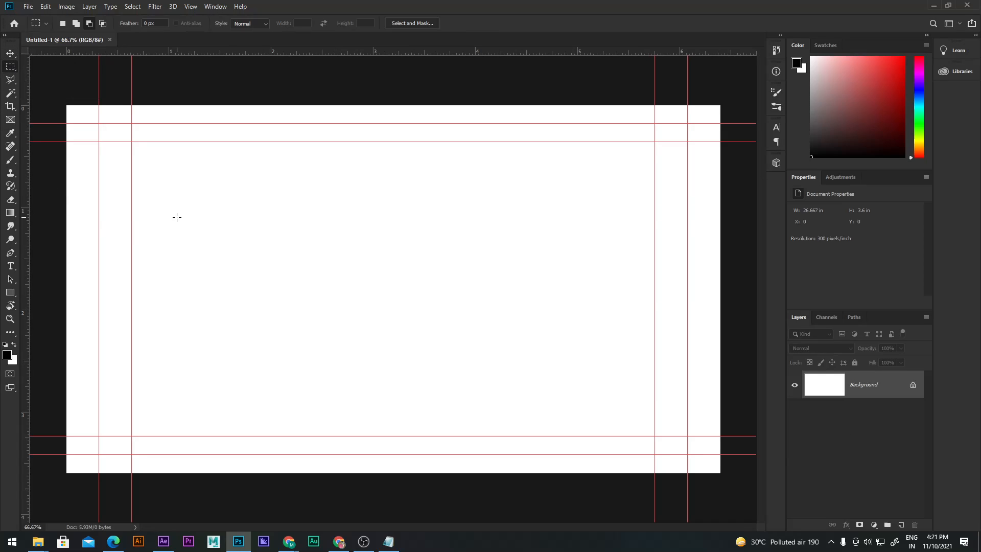
{"action": "left_click_drag", "start_coordinate": [177, 217], "coordinate": [259, 297]}
{"action": "key", "text": "ctrl+shift+n"}
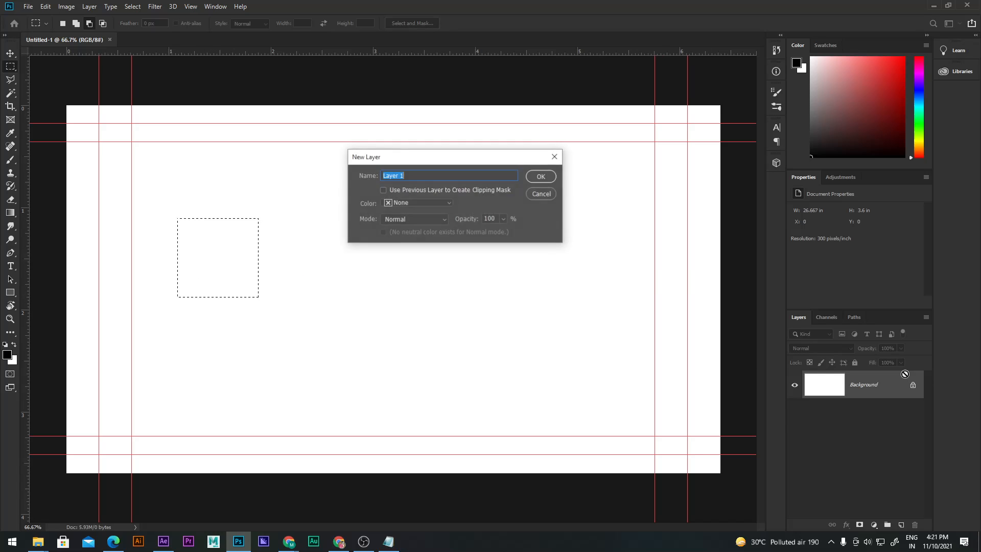
{"action": "key", "text": "Return"}
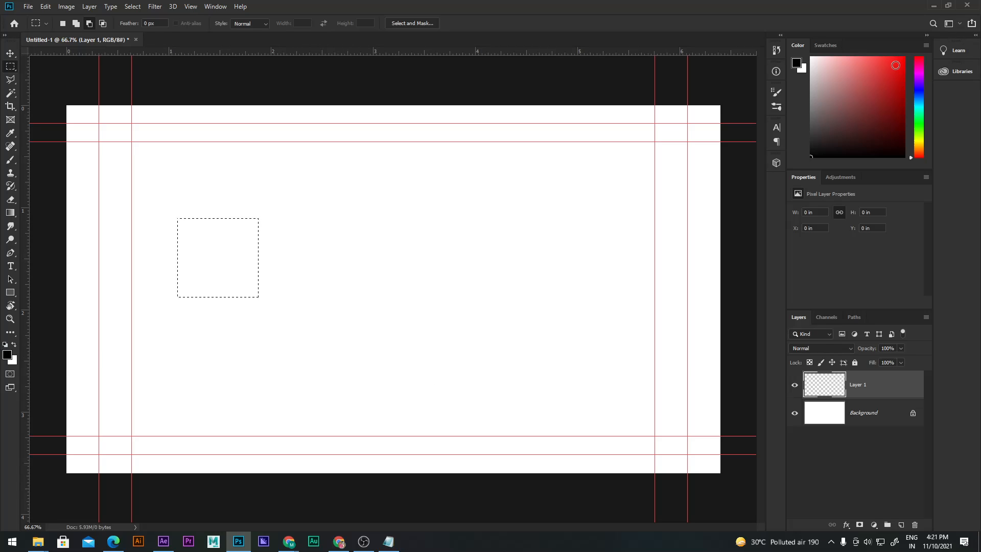
Fill the selected square with bright yellow on the new layer and deselect it.
{"action": "left_click", "coordinate": [904, 58]}
{"action": "left_click_drag", "start_coordinate": [918, 154], "coordinate": [921, 142]}
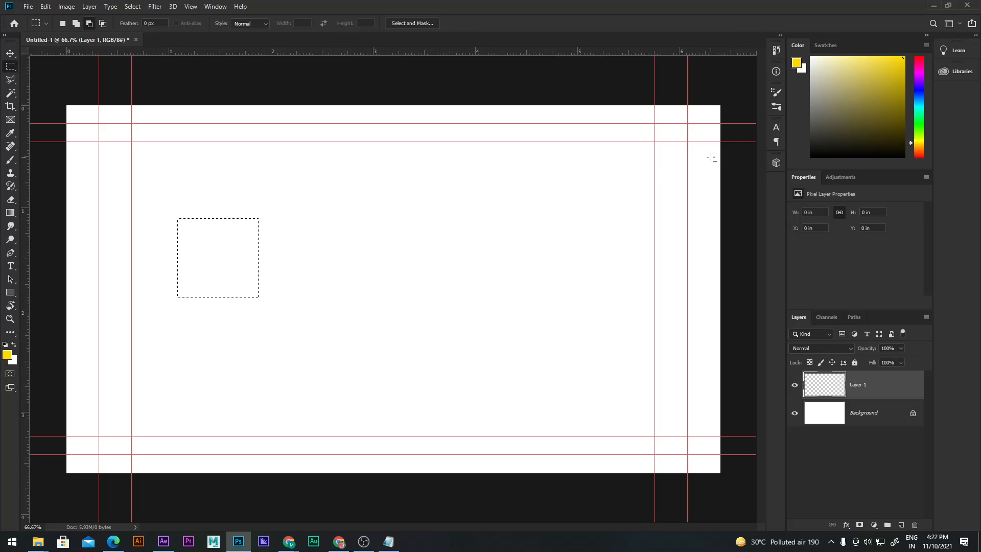
{"action": "key", "text": "alt+BackSpace"}
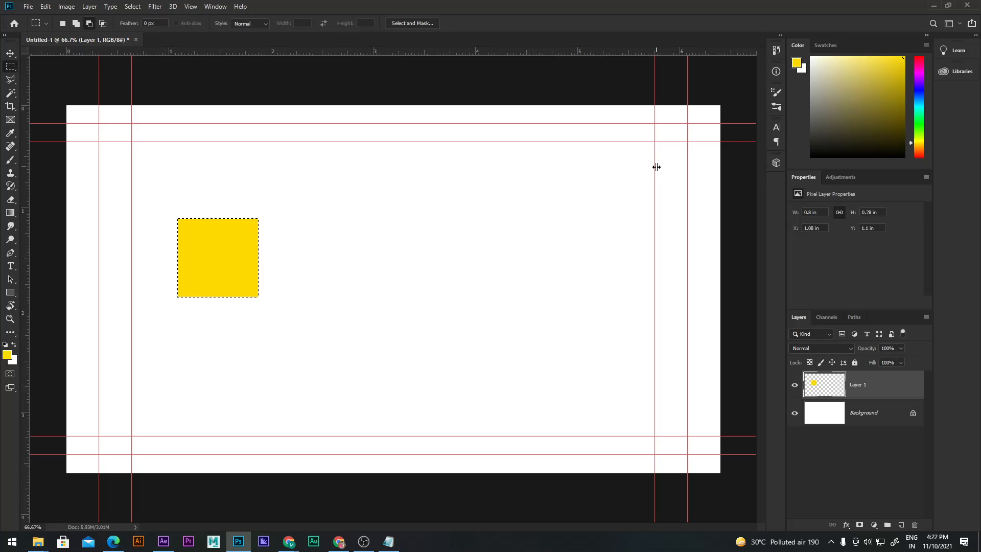
{"action": "key", "text": "ctrl+d"}
Duplicate the yellow square to its right and fill the copy with bright blue, clearing the selection.
{"action": "left_click", "coordinate": [10, 53]}
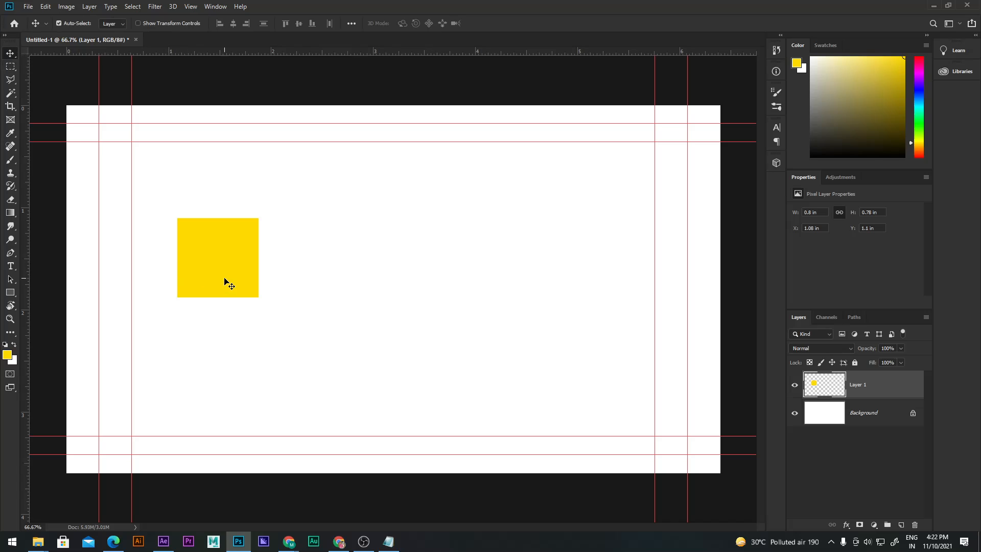
{"action": "left_click_drag", "start_coordinate": [210, 272], "coordinate": [349, 268]}
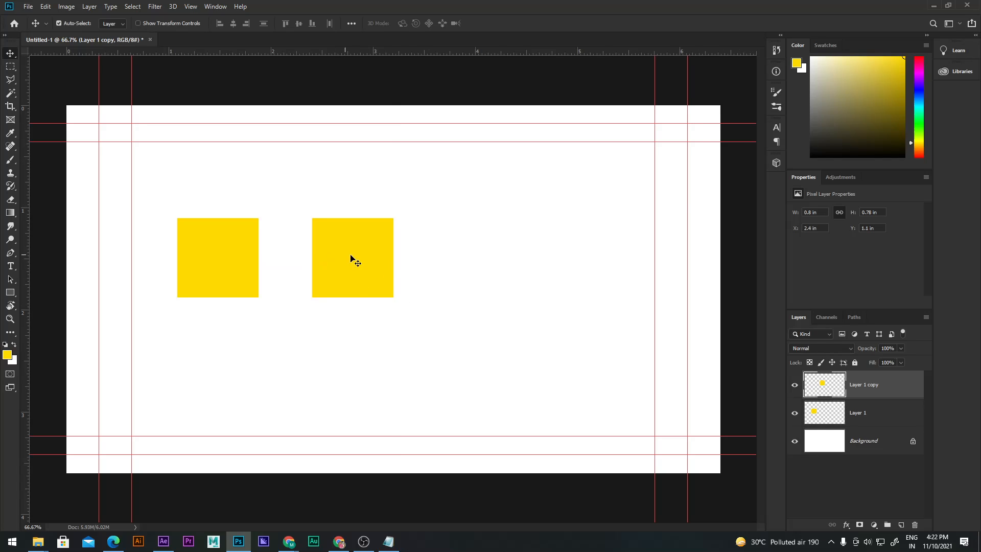
{"action": "left_click", "coordinate": [833, 391], "text": "ctrl"}
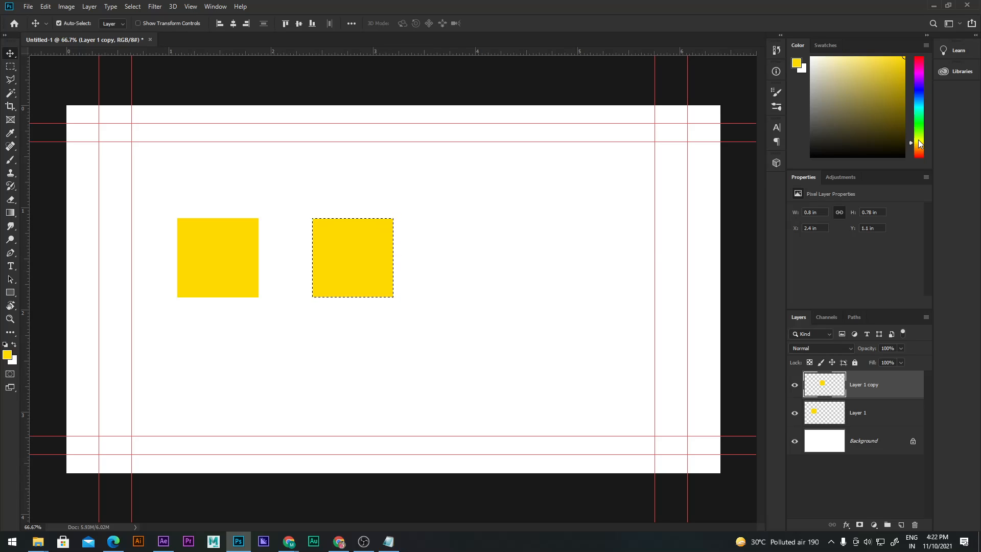
{"action": "left_click_drag", "start_coordinate": [918, 140], "coordinate": [921, 94]}
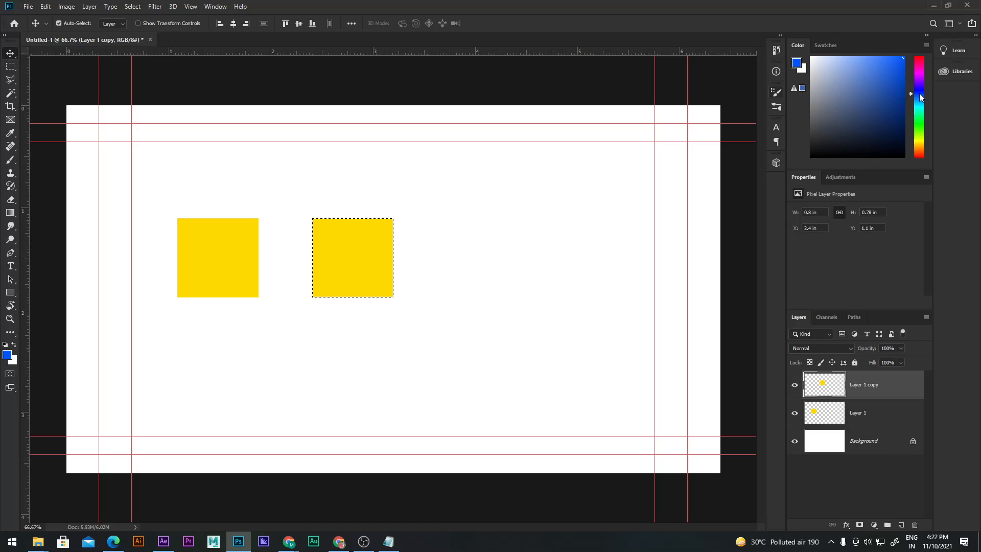
{"action": "key", "text": "alt+BackSpace"}
{"action": "key", "text": "ctrl"}
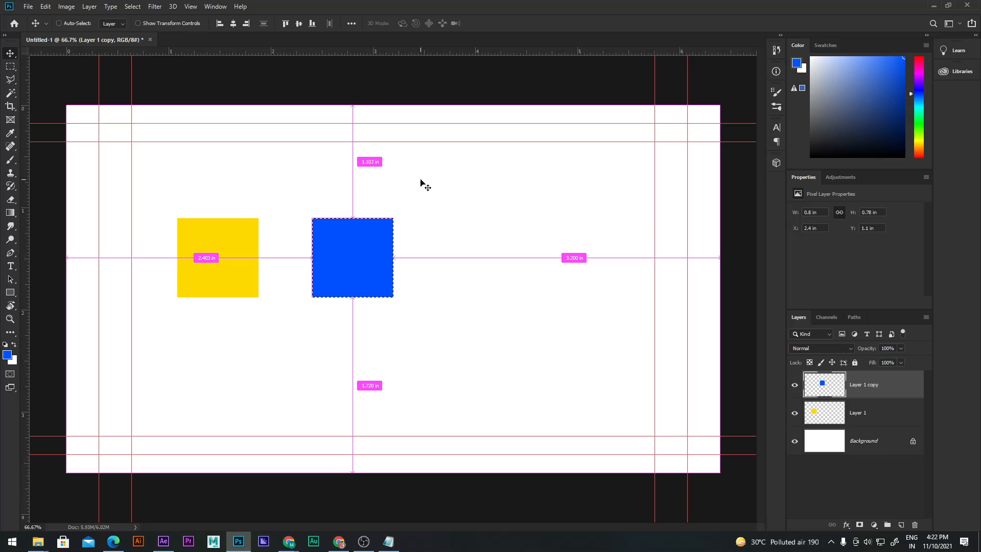
{"action": "key", "text": "ctrl+d"}
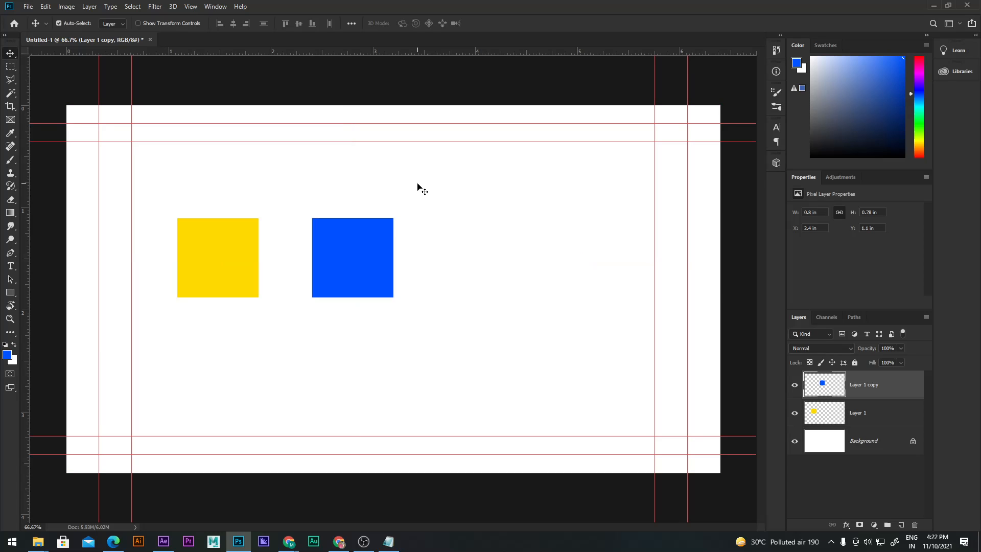
Overlap the blue square with the right half of the yellow one and set its blend mode to Multiply.
{"action": "left_click_drag", "start_coordinate": [370, 252], "coordinate": [314, 253]}
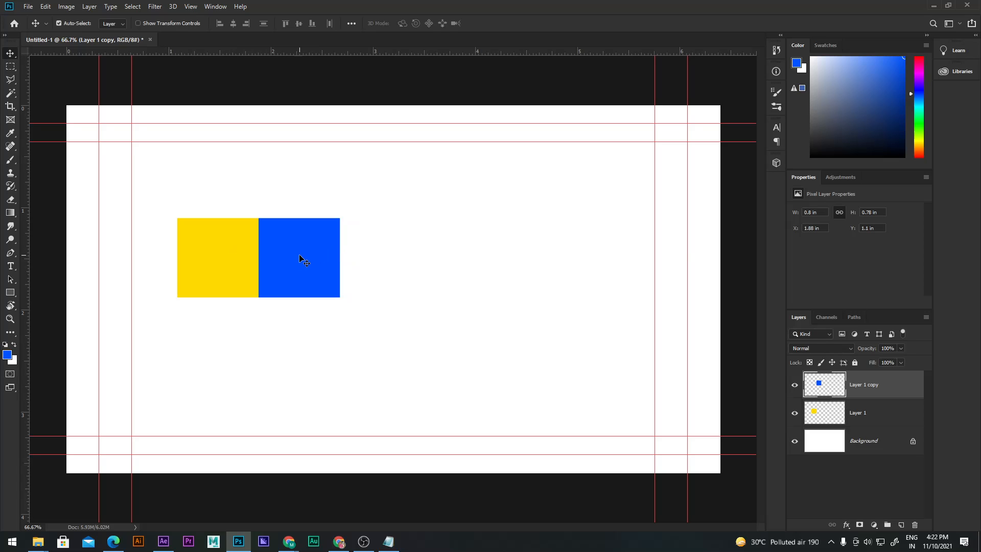
{"action": "left_click_drag", "start_coordinate": [302, 261], "coordinate": [272, 259]}
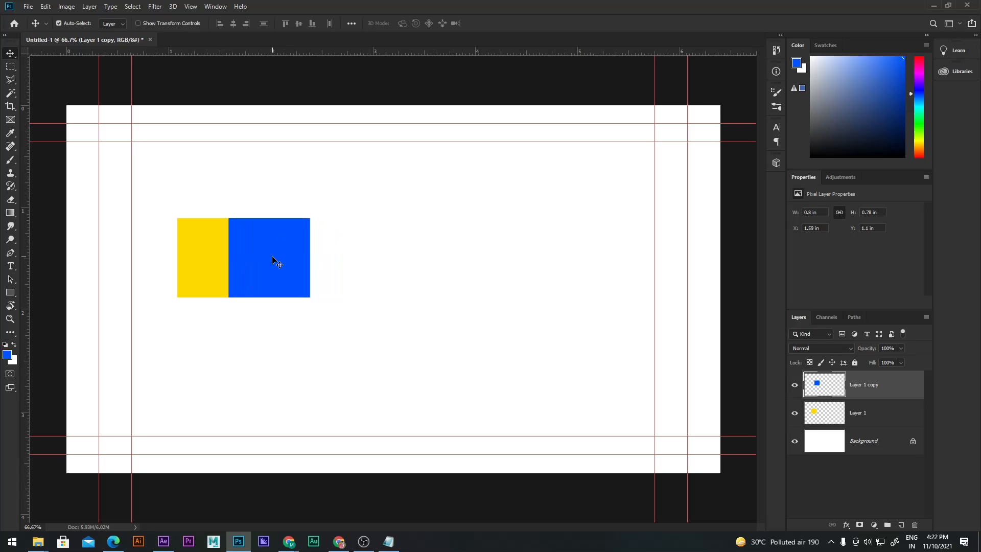
{"action": "left_click", "coordinate": [823, 348]}
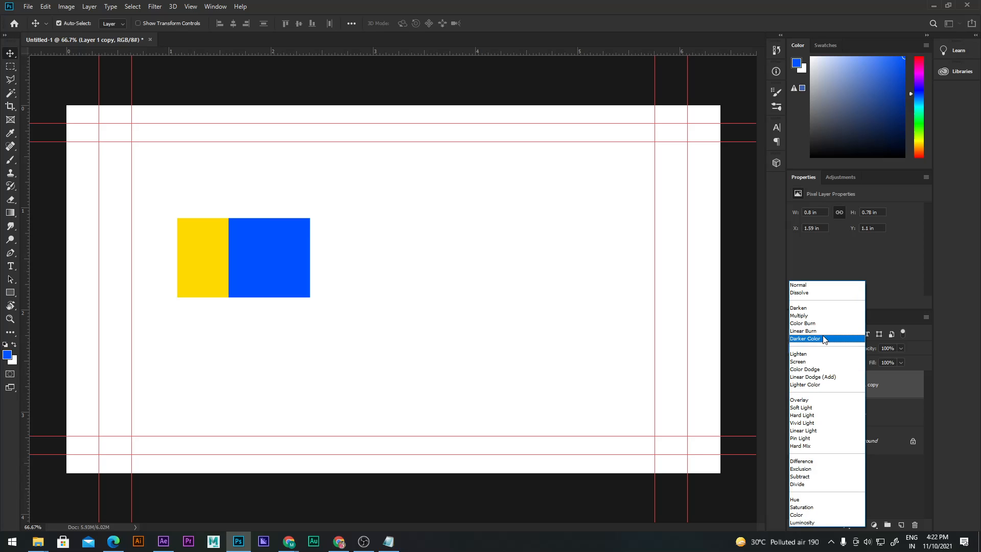
{"action": "left_click", "coordinate": [820, 316]}
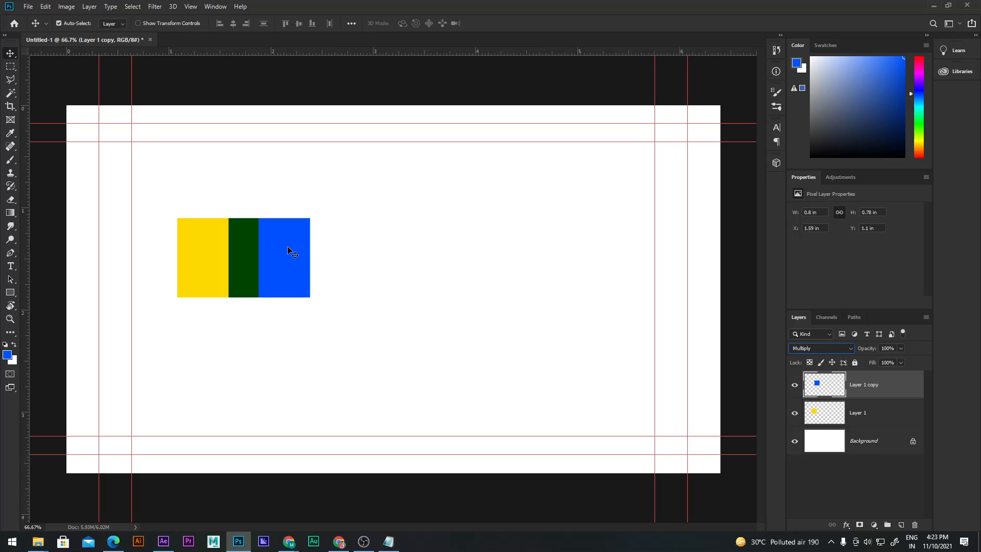
{"action": "mouse_move", "coordinate": [291, 247]}
{"action": "left_mouse_down"}
{"action": "mouse_move", "coordinate": [267, 250]}
{"action": "mouse_move", "coordinate": [277, 251]}
{"action": "left_mouse_up"}
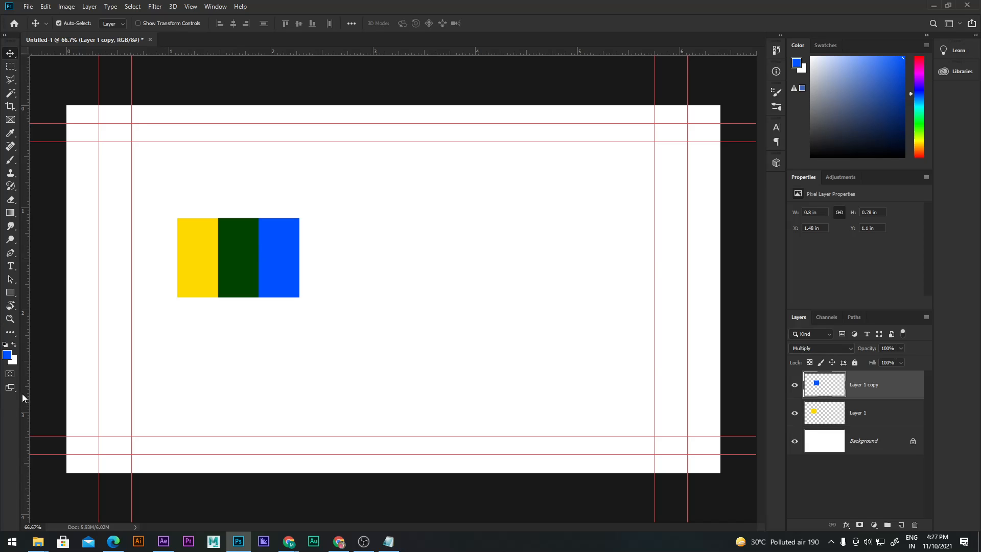
{"action": "left_click", "coordinate": [6, 355]}
{"action": "left_click_drag", "start_coordinate": [638, 156], "coordinate": [480, 140]}
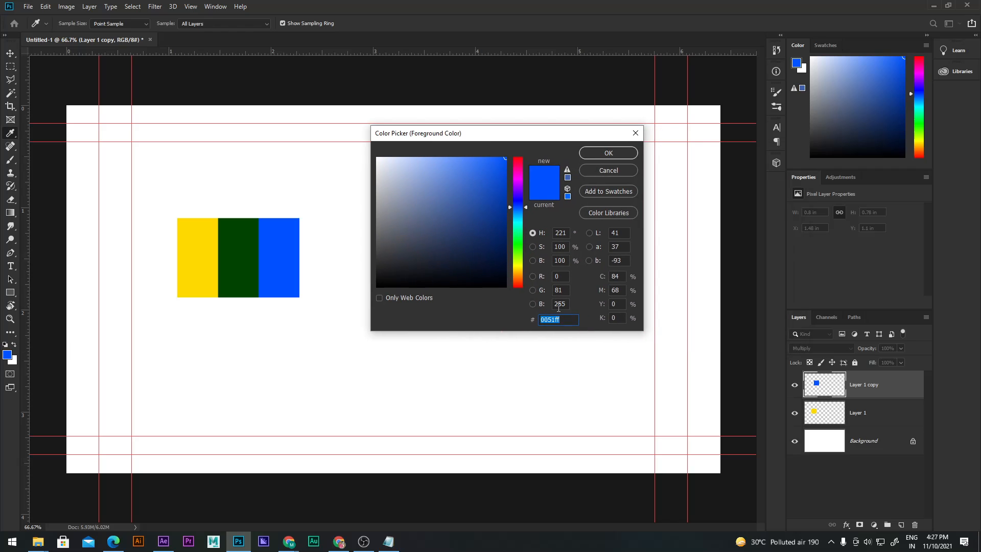
{"action": "left_click", "coordinate": [617, 170]}
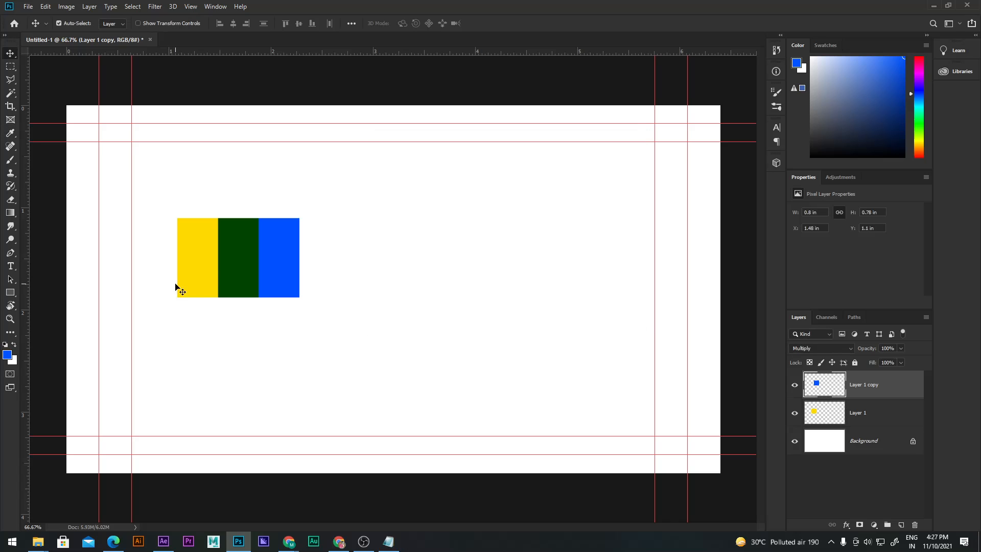
Add a new empty layer for a gradient and hide the yellow and blue square layers.
{"action": "left_click", "coordinate": [11, 212]}
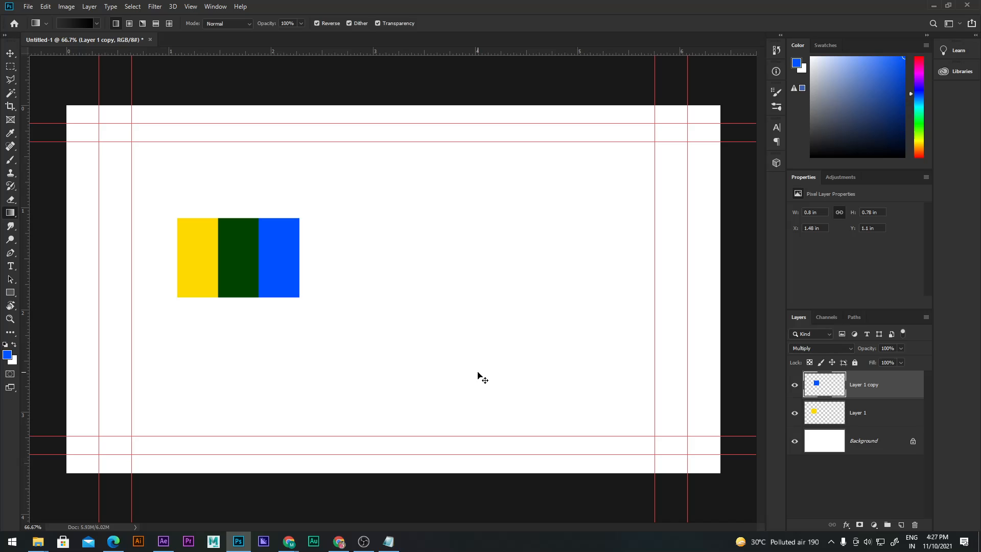
{"action": "key", "text": "ctrl+shift+n"}
{"action": "key", "text": "Return"}
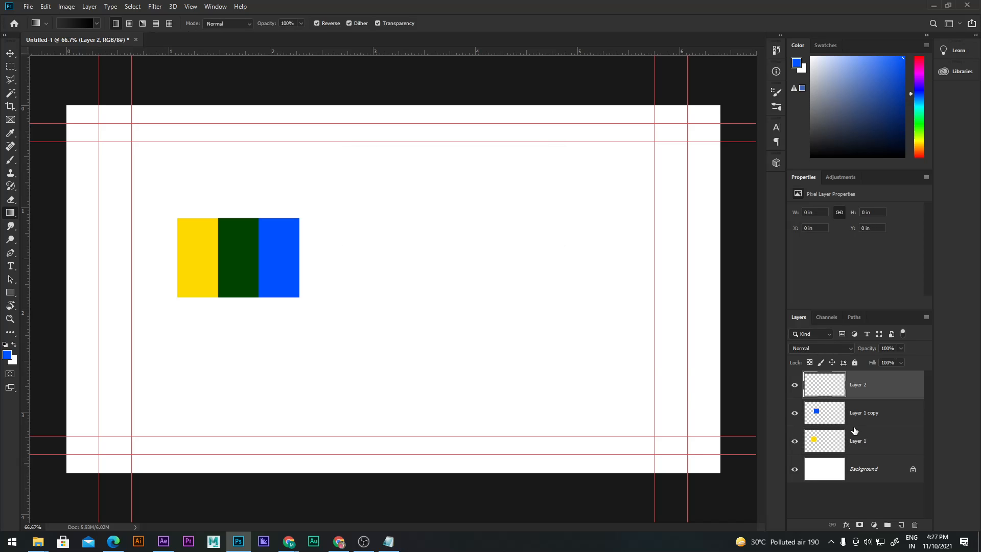
{"action": "left_click_drag", "start_coordinate": [795, 413], "coordinate": [795, 442]}
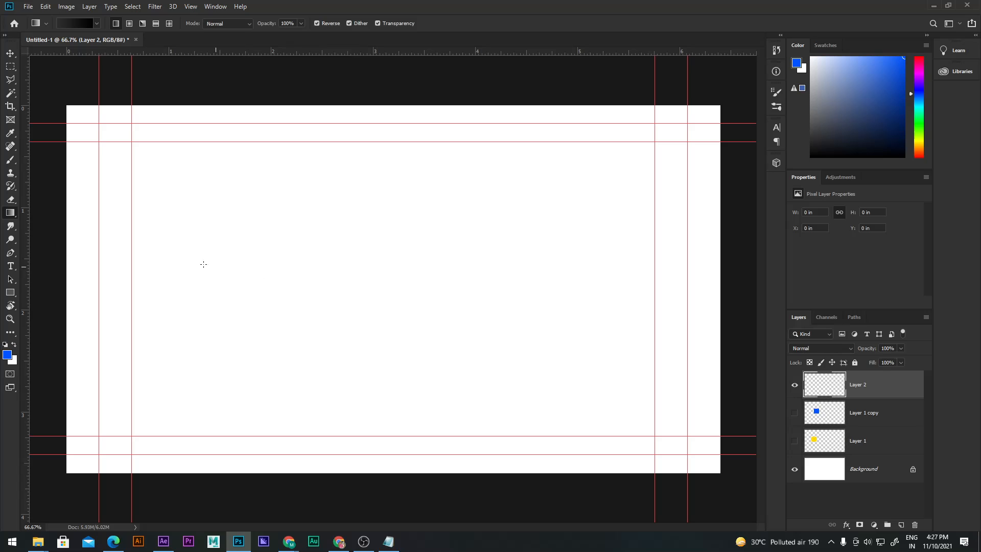
Define a custom gradient with the start stop set to red ff0000 and the end stop to blue 002aff.
{"action": "left_click", "coordinate": [88, 24]}
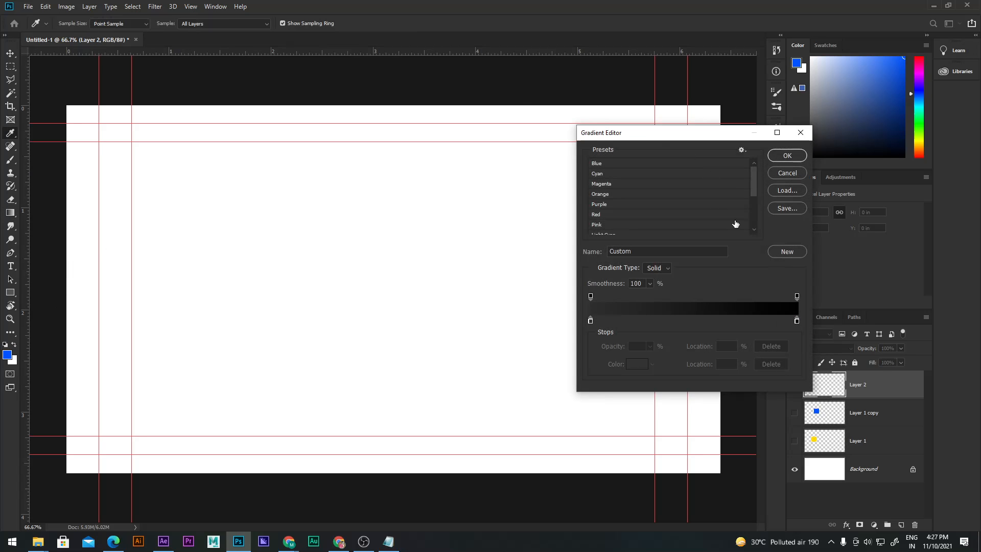
{"action": "double_click", "coordinate": [591, 320]}
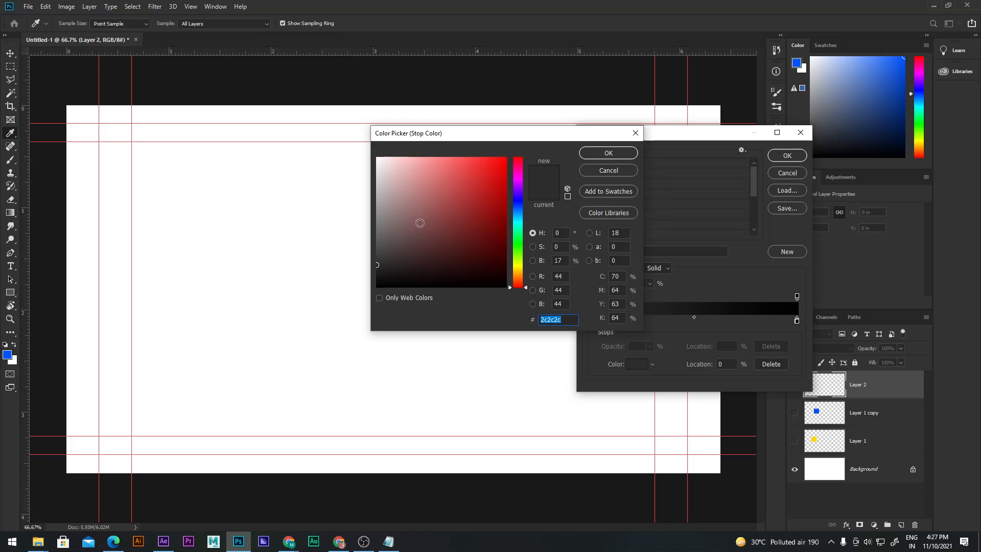
{"action": "type", "text": "ff0000"}
{"action": "left_click", "coordinate": [609, 153]}
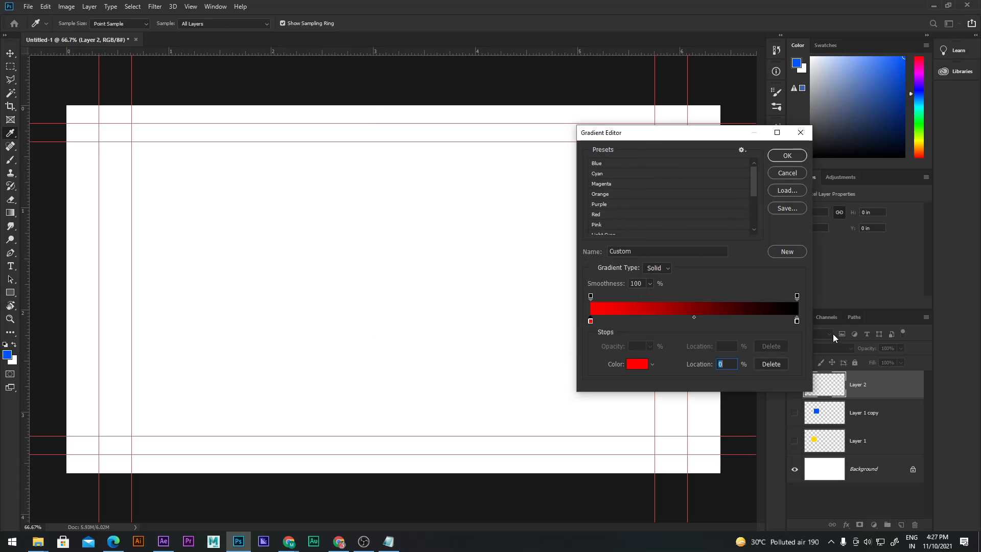
{"action": "double_click", "coordinate": [797, 321]}
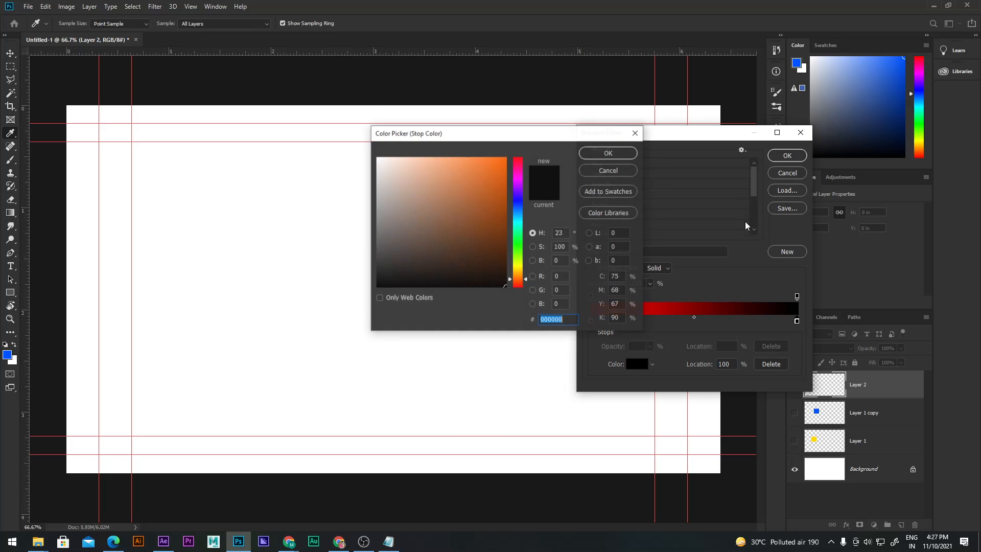
{"action": "left_click", "coordinate": [521, 204]}
{"action": "left_click_drag", "start_coordinate": [490, 170], "coordinate": [506, 154]}
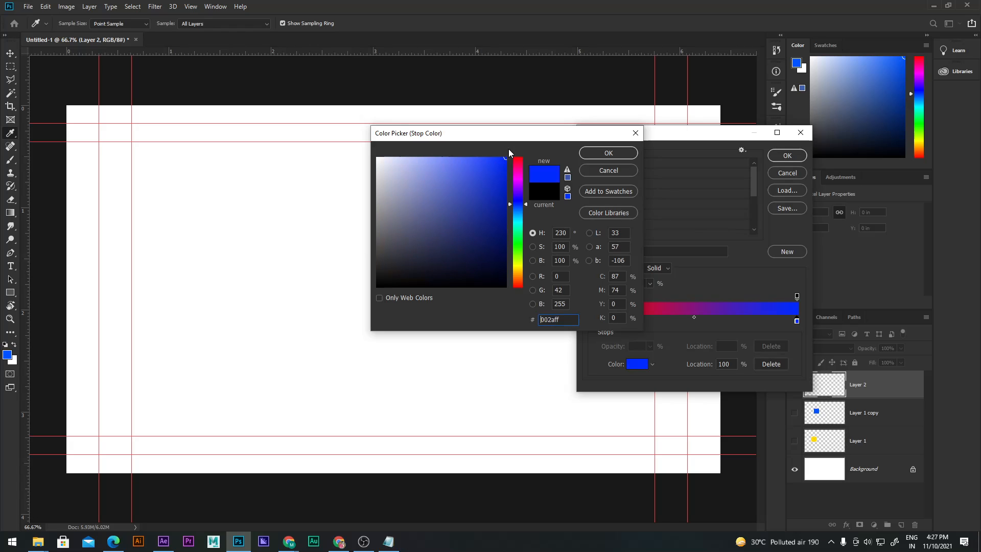
{"action": "left_click", "coordinate": [606, 156]}
{"action": "left_click", "coordinate": [787, 156]}
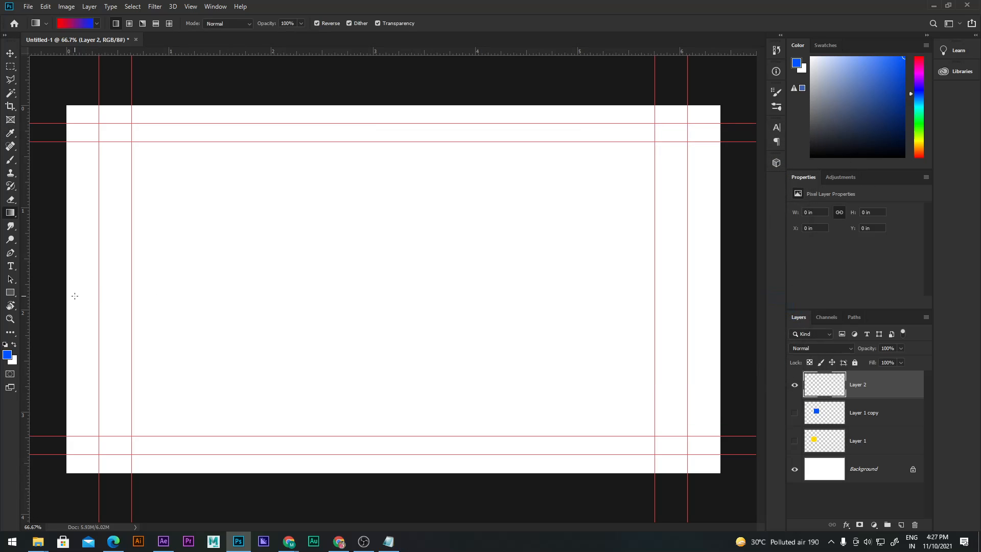
Fill the new layer with the reversed linear gradient running horizontally across the full canvas width.
{"action": "left_click_drag", "start_coordinate": [63, 296], "coordinate": [720, 308]}
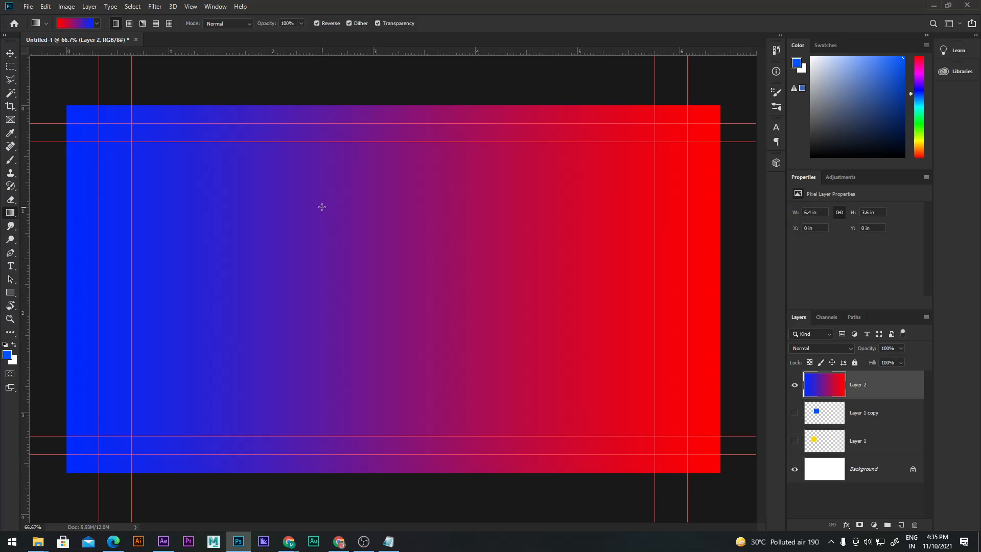
{"action": "left_click", "coordinate": [11, 53]}
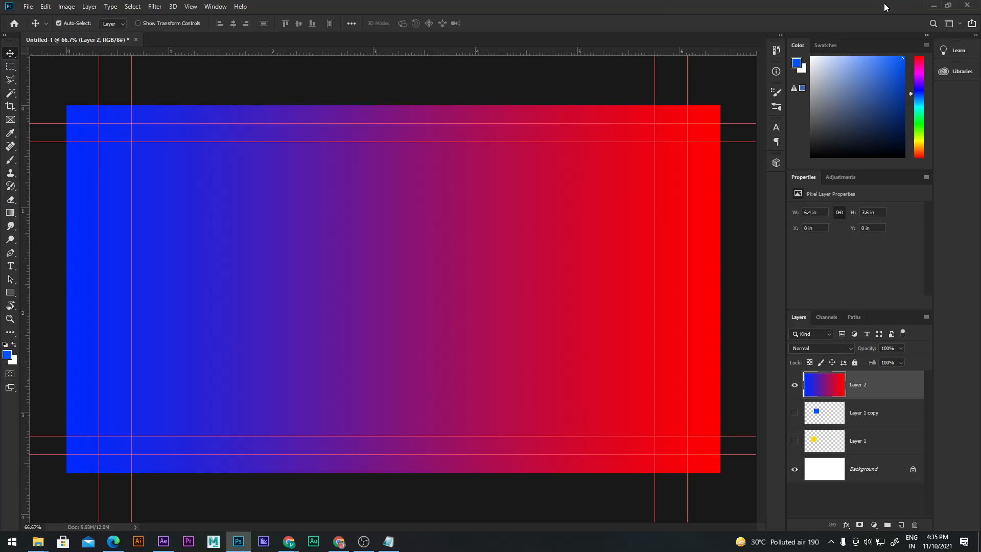
Put Photoshop aside, bring the colour list in Notepad into view and check the Google Meet call window.
{"action": "left_click", "coordinate": [933, 5]}
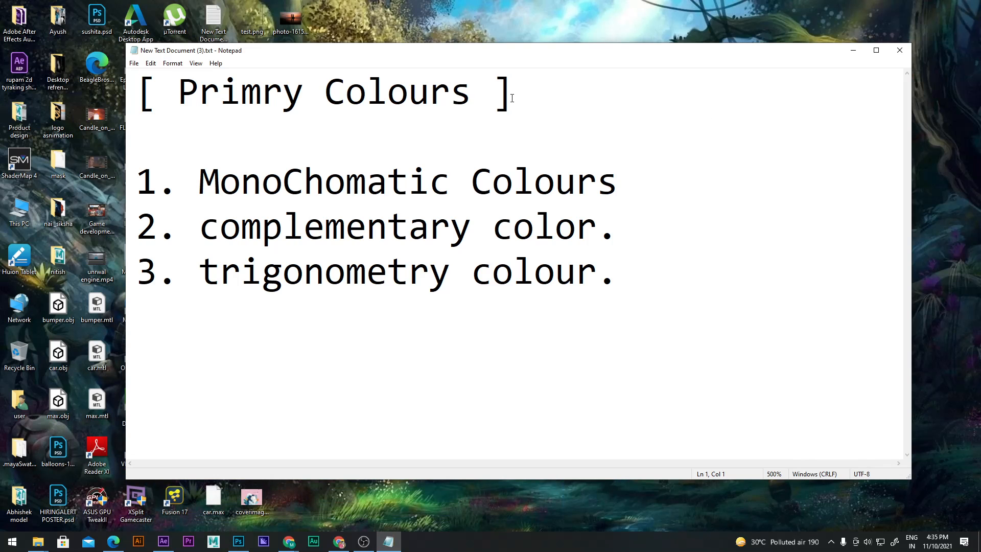
{"action": "mouse_move", "coordinate": [518, 52]}
{"action": "left_mouse_down"}
{"action": "mouse_move", "coordinate": [465, 53]}
{"action": "mouse_move", "coordinate": [513, 61]}
{"action": "left_mouse_up"}
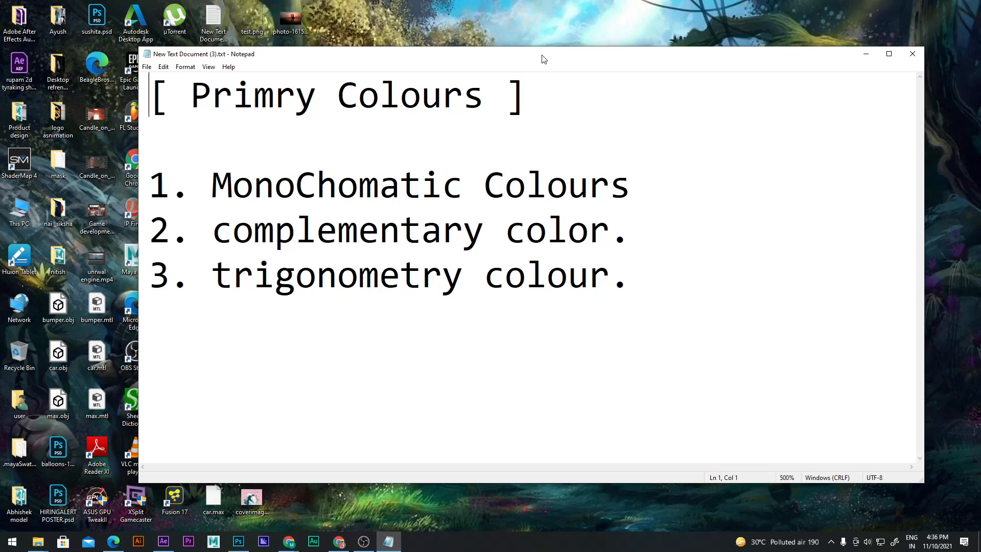
{"action": "left_click", "coordinate": [288, 542]}
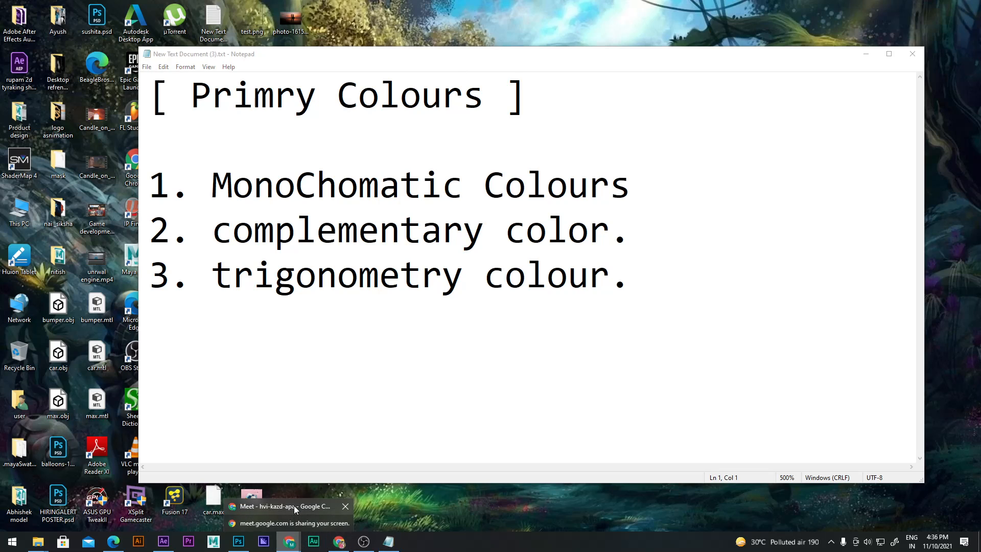
{"action": "left_click", "coordinate": [293, 504]}
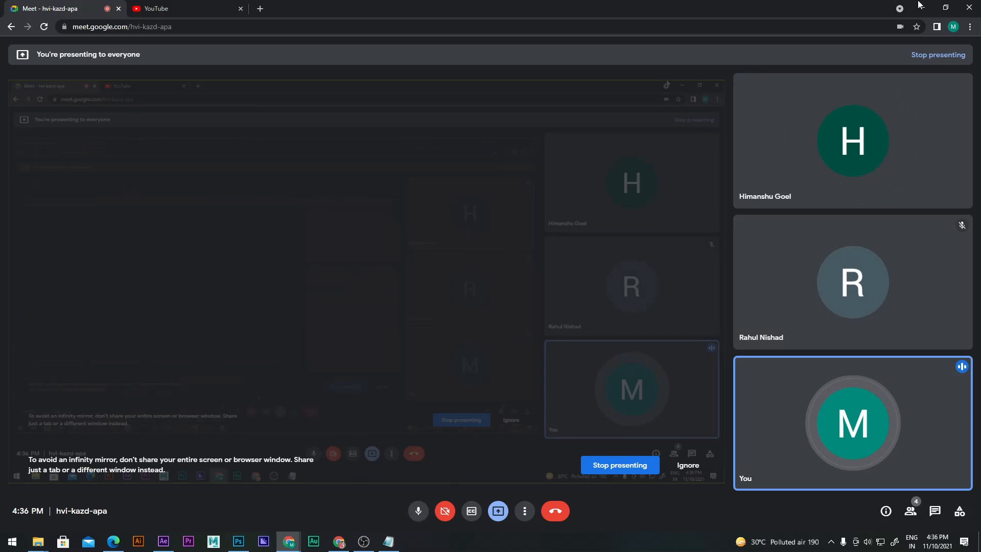
{"action": "left_click", "coordinate": [919, 7]}
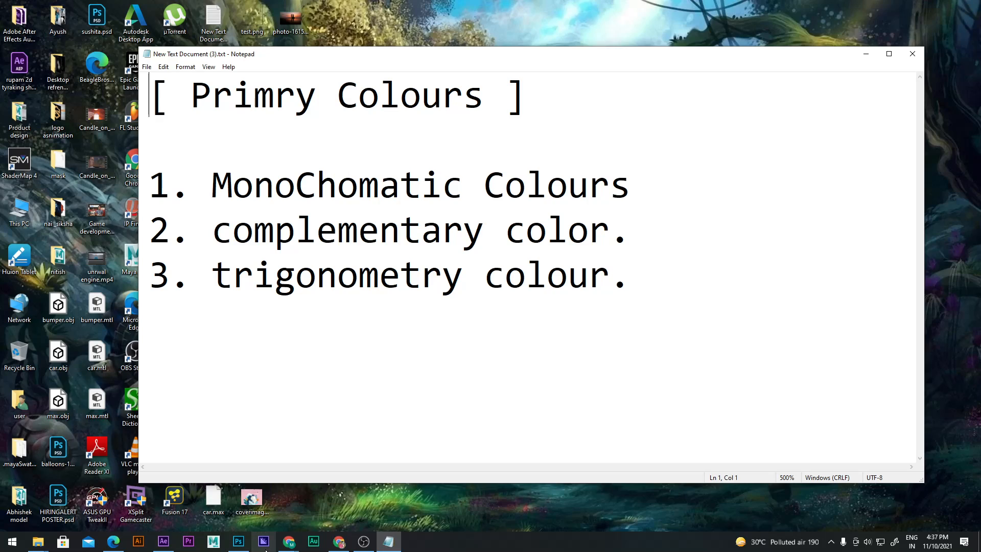
{"action": "mouse_move", "coordinate": [289, 542]}
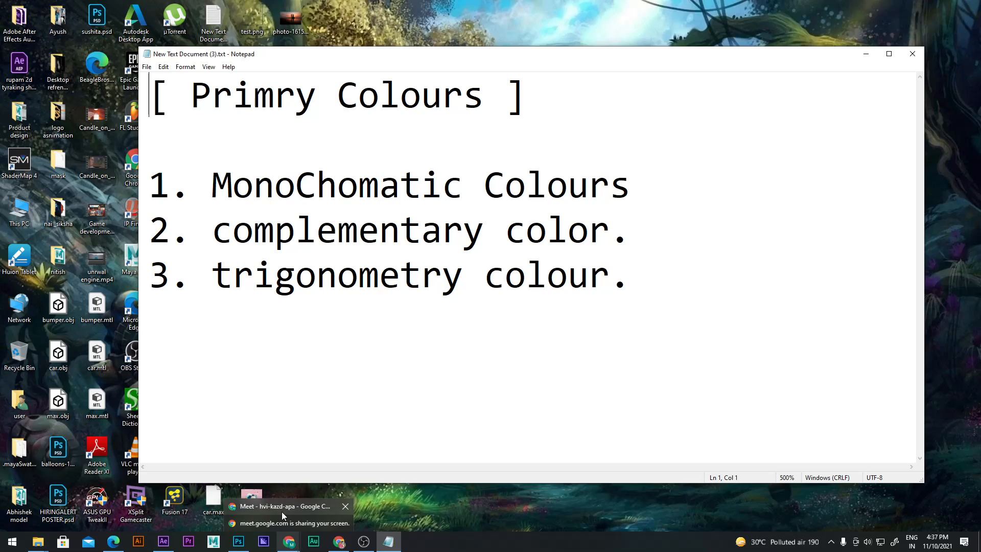
{"action": "left_click", "coordinate": [284, 517]}
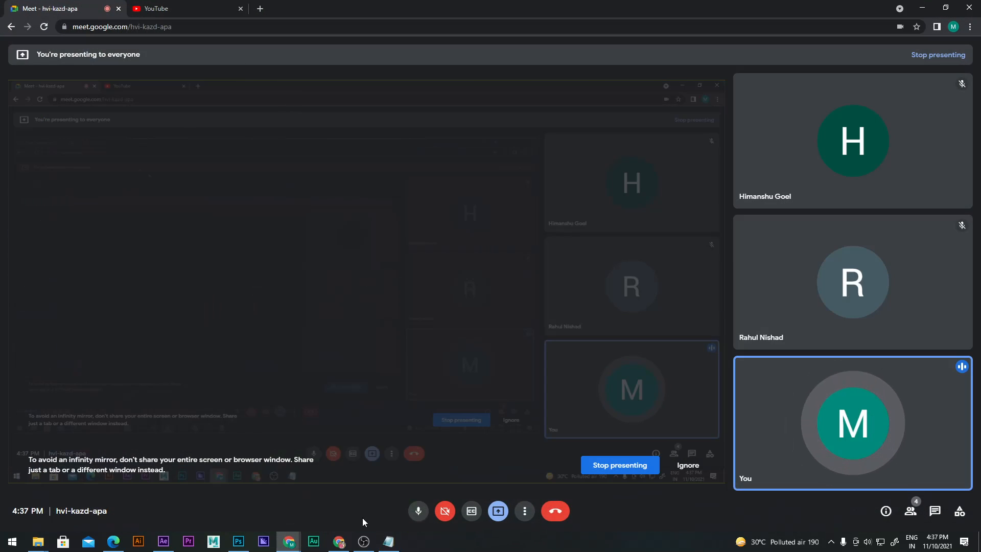
Switch to the Chrome window with the colour theory search and search Google Images for "monochromatic" in a new tab.
{"action": "left_click", "coordinate": [339, 542]}
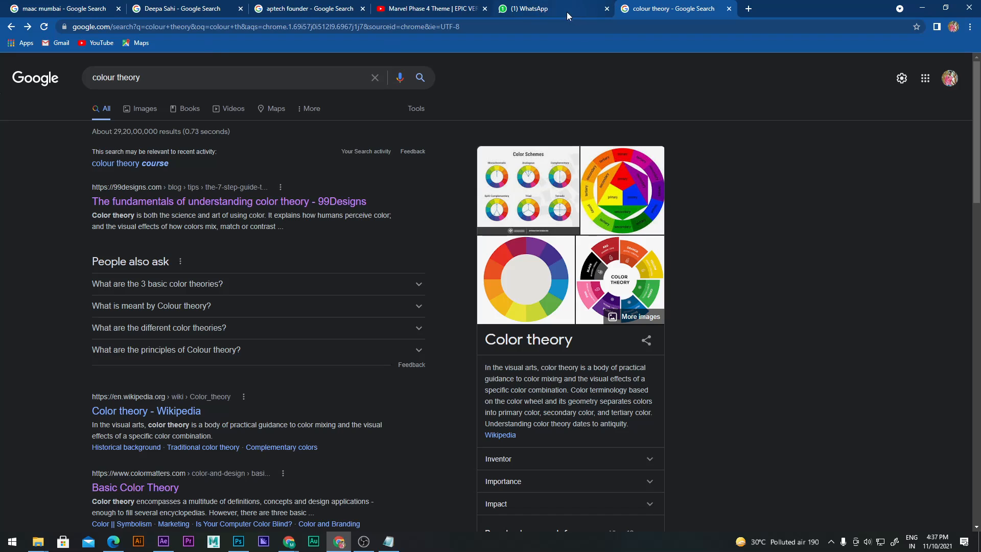
{"action": "left_click", "coordinate": [749, 8]}
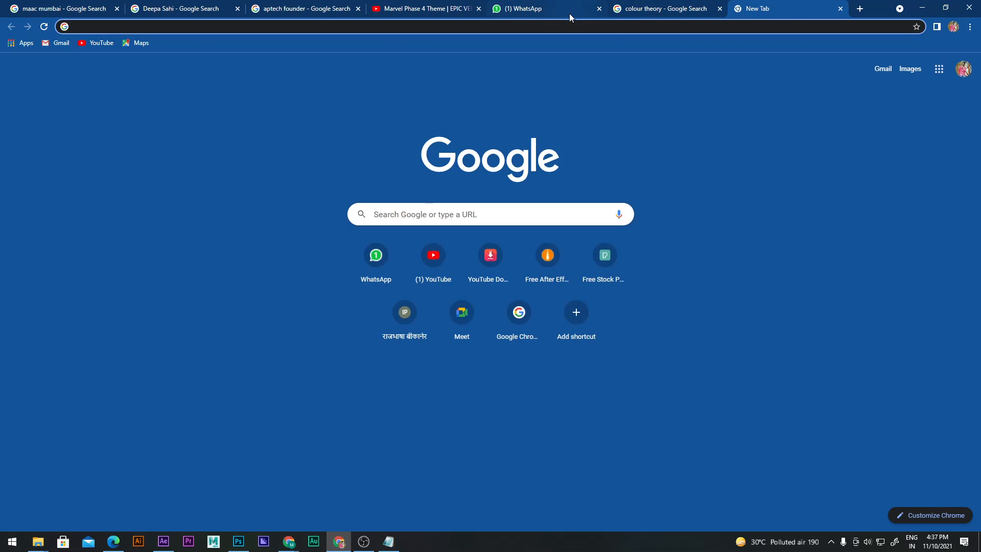
{"action": "type", "text": "mono"}
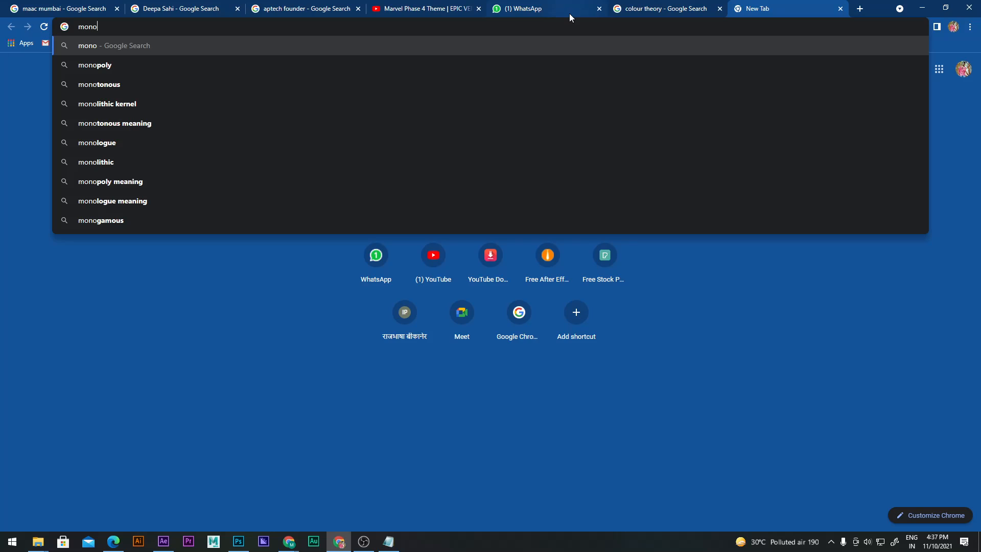
{"action": "type", "text": "chro"}
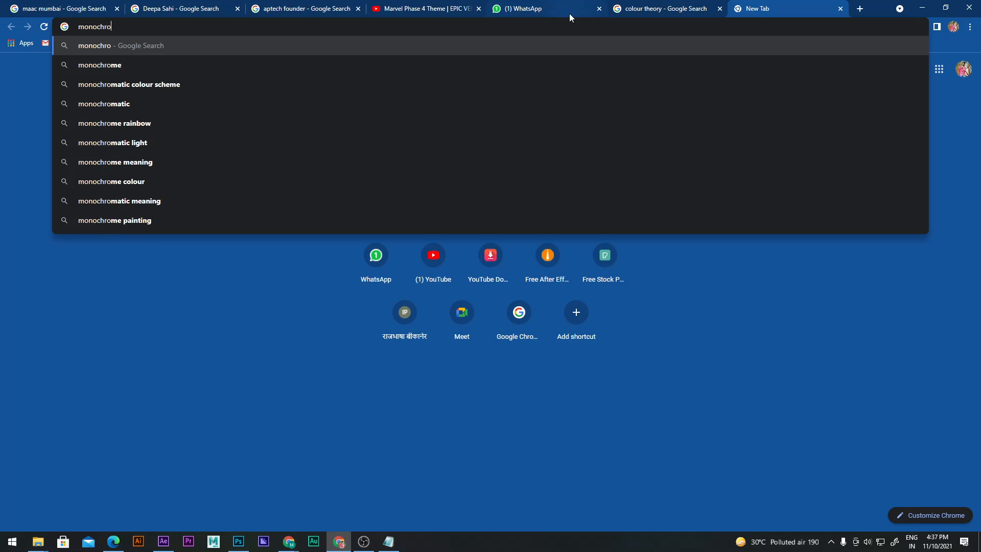
{"action": "left_click", "coordinate": [99, 104]}
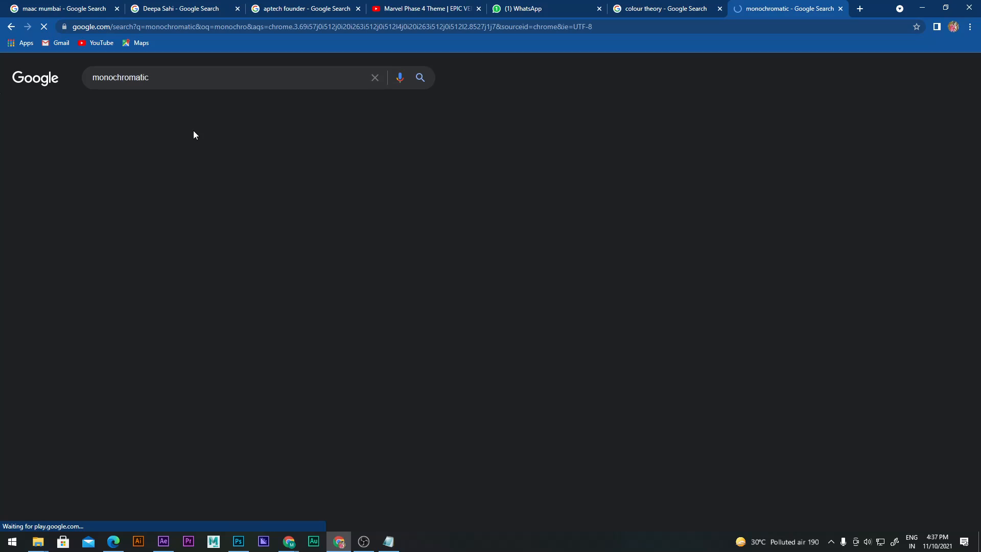
{"action": "left_click", "coordinate": [146, 104]}
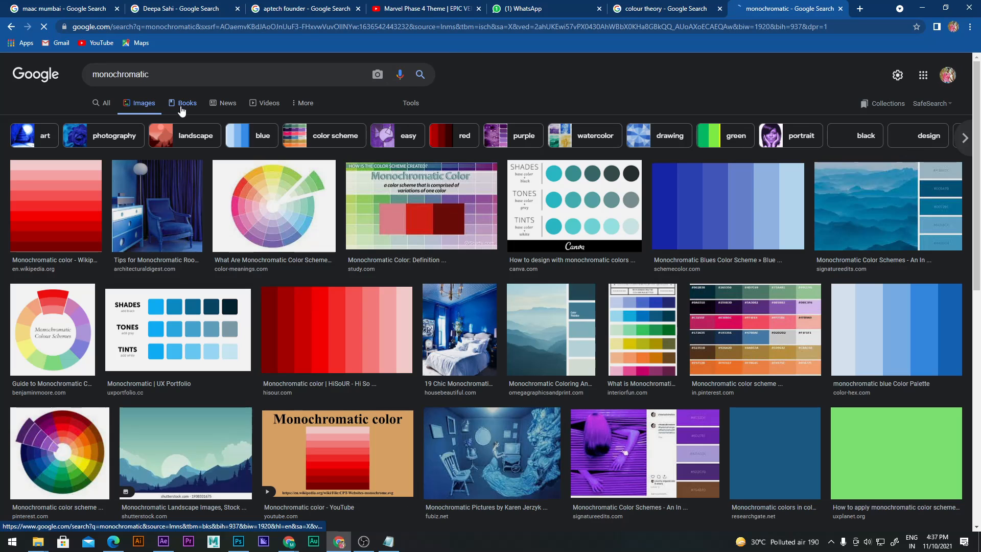
Preview the Architectural Digest blue monochromatic room with the armchair and look through its related images.
{"action": "left_click", "coordinate": [144, 235]}
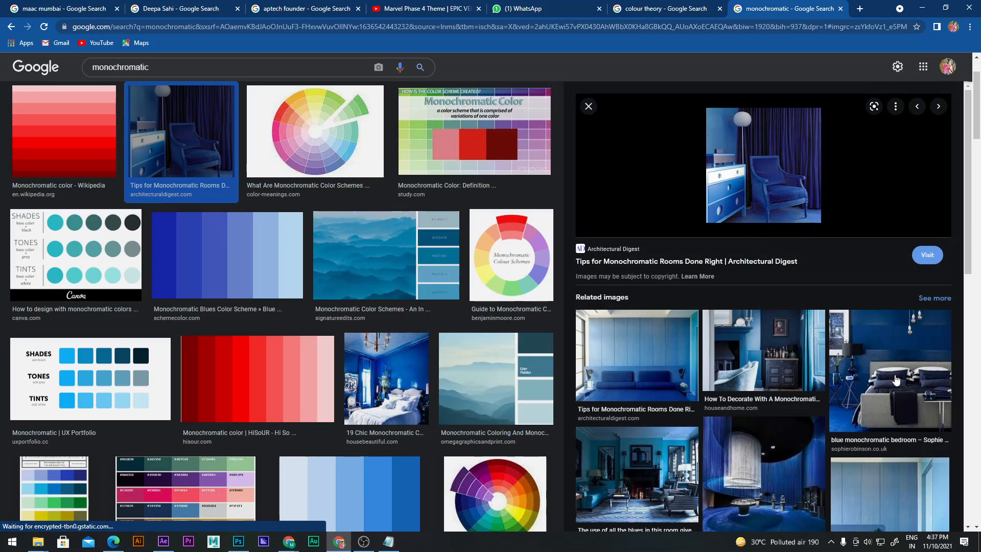
{"action": "scroll", "coordinate": [895, 379], "scroll_direction": "down", "scroll_amount": 15}
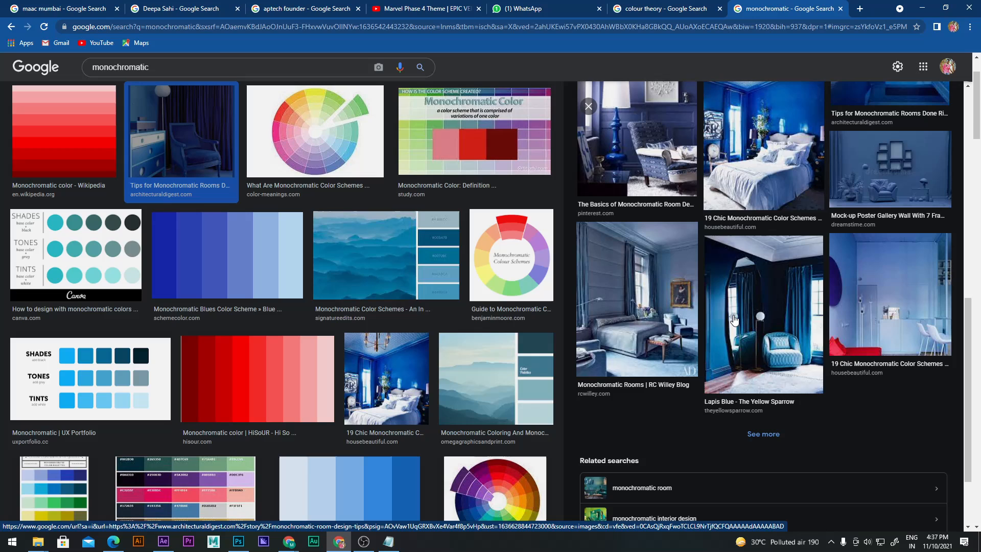
{"action": "scroll", "coordinate": [385, 378], "scroll_direction": "down", "scroll_amount": 6}
Open the Fubiz Media blue monochromatic picture in its own tab, enlarge it to 500%, and return to the image results.
{"action": "left_click", "coordinate": [379, 370]}
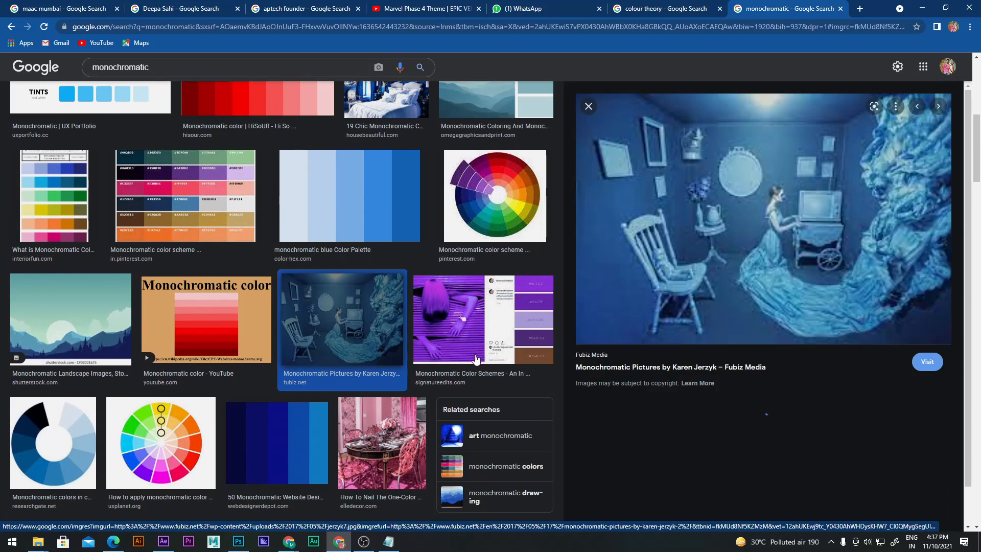
{"action": "right_click", "coordinate": [769, 246]}
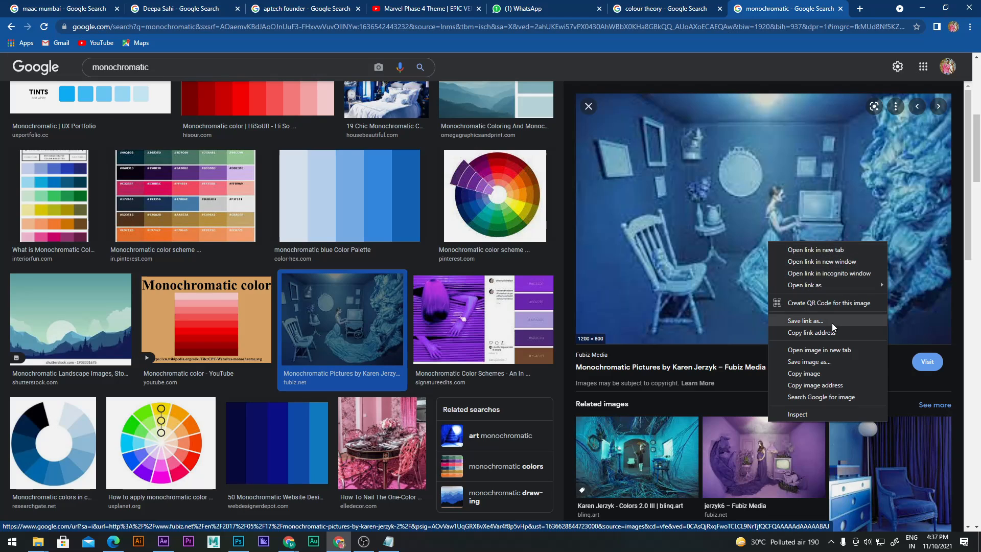
{"action": "left_click", "coordinate": [830, 349]}
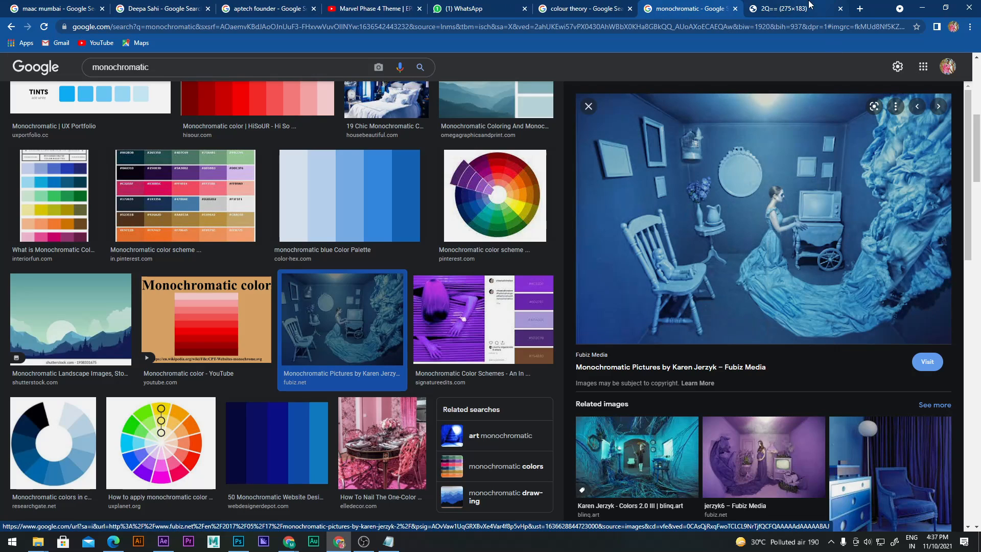
{"action": "key", "text": "ctrl+Tab"}
{"action": "scroll", "coordinate": [487, 297], "scroll_direction": "up", "scroll_amount": 9}
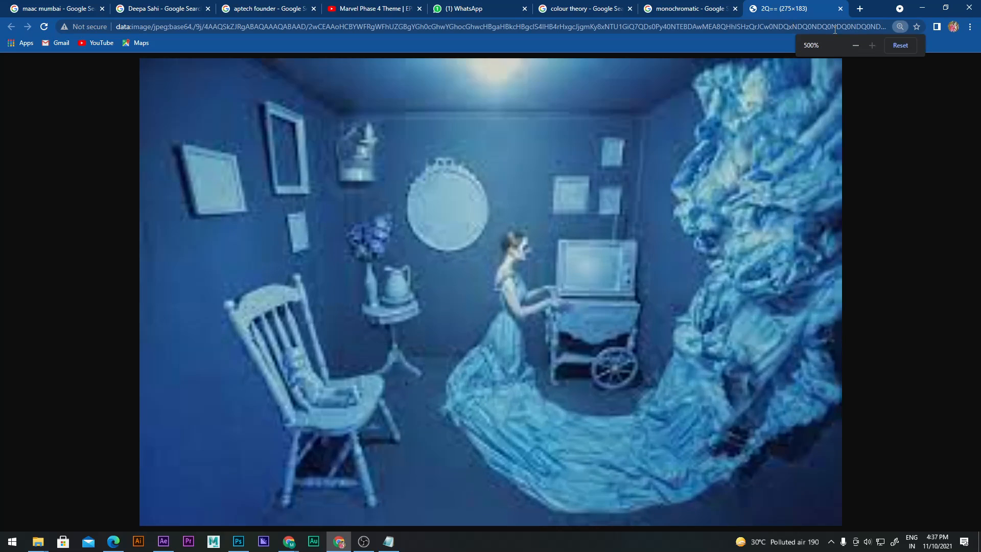
{"action": "left_click", "coordinate": [840, 8]}
{"action": "left_click", "coordinate": [740, 253]}
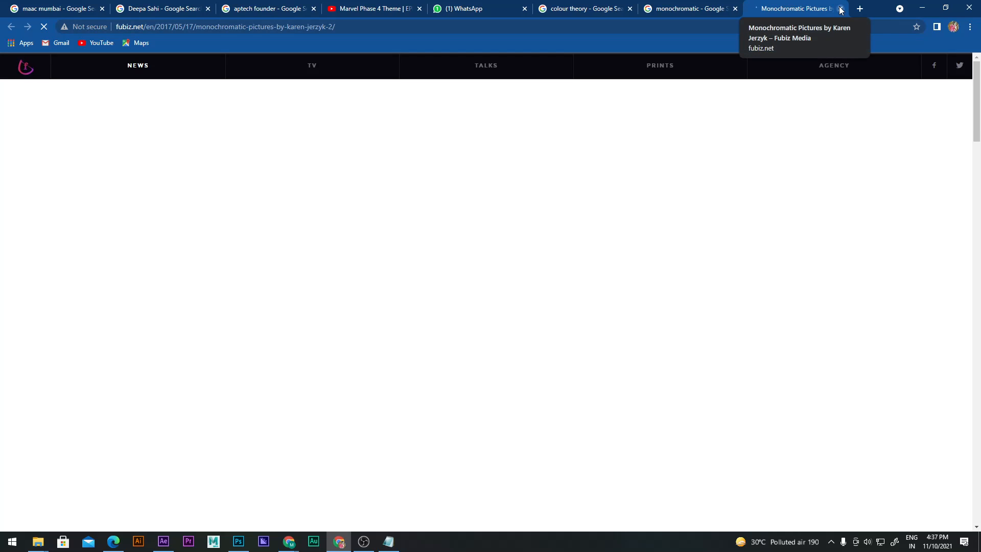
{"action": "left_click", "coordinate": [841, 8]}
Preview the blue armchair room again from the related images and examine the similar blue interiors.
{"action": "scroll", "coordinate": [881, 336], "scroll_direction": "down", "scroll_amount": 5}
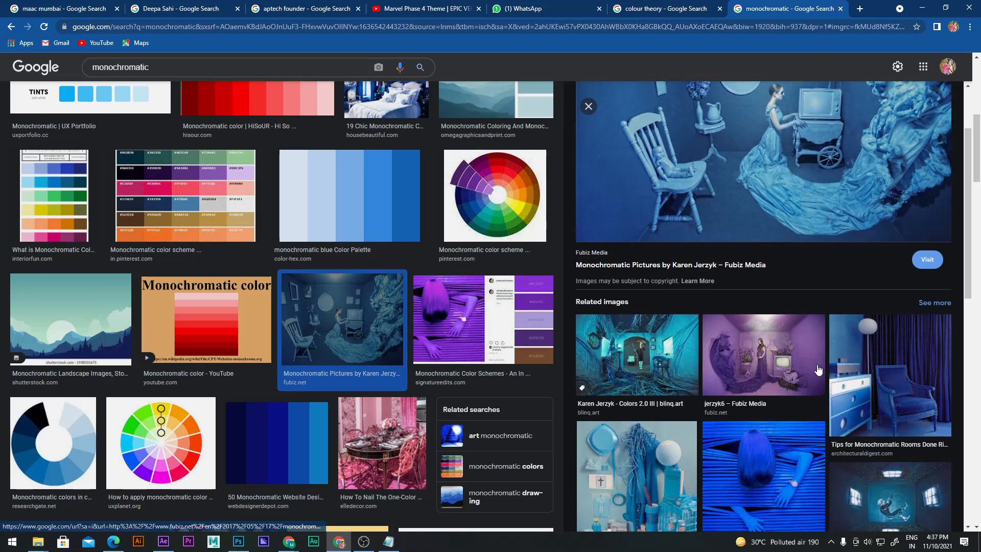
{"action": "left_click", "coordinate": [885, 254]}
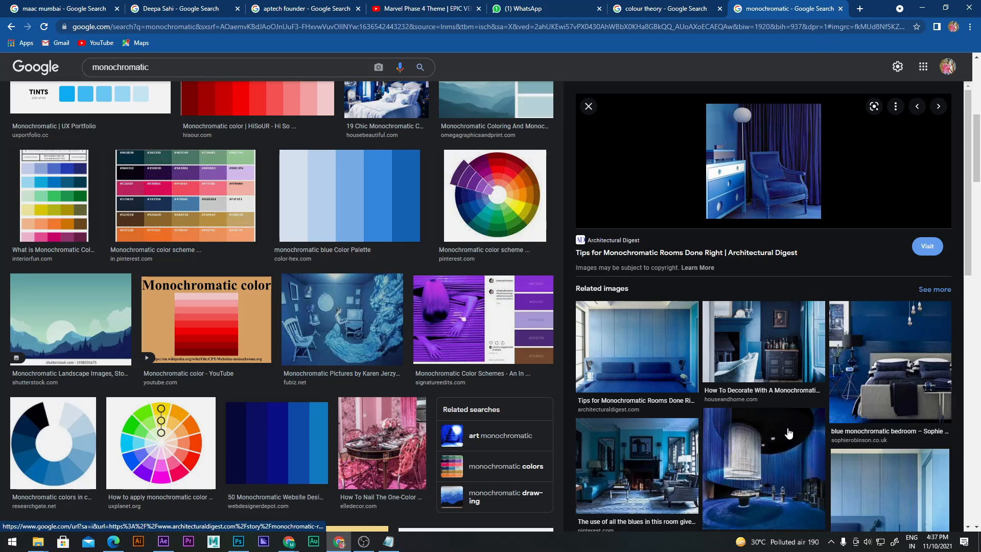
{"action": "scroll", "coordinate": [852, 415], "scroll_direction": "down", "scroll_amount": 3}
{"action": "scroll", "coordinate": [853, 415], "scroll_direction": "down", "scroll_amount": 5}
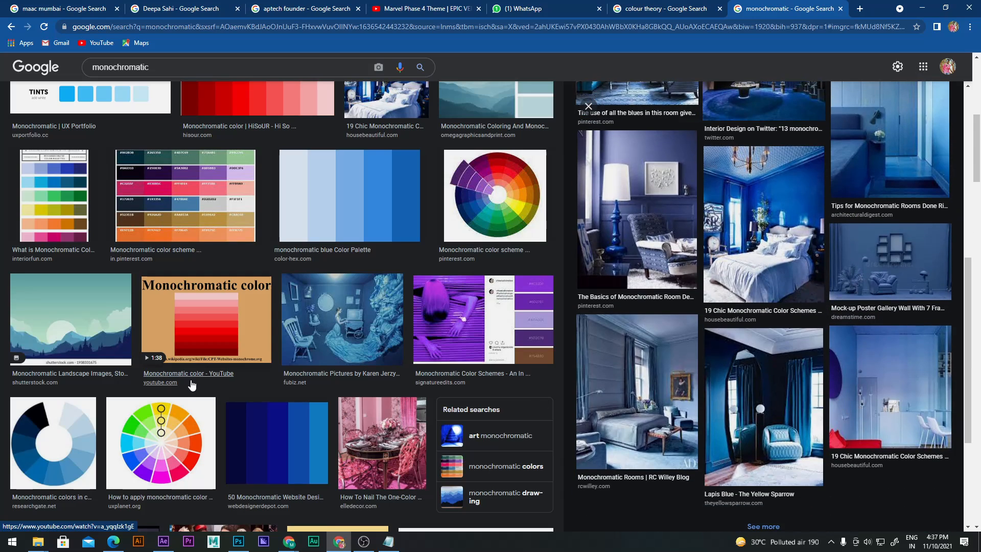
Find and preview the yellow sofa room from Shutterstock and the related green sofa room from Adobe Stock.
{"action": "scroll", "coordinate": [207, 378], "scroll_direction": "down", "scroll_amount": 3}
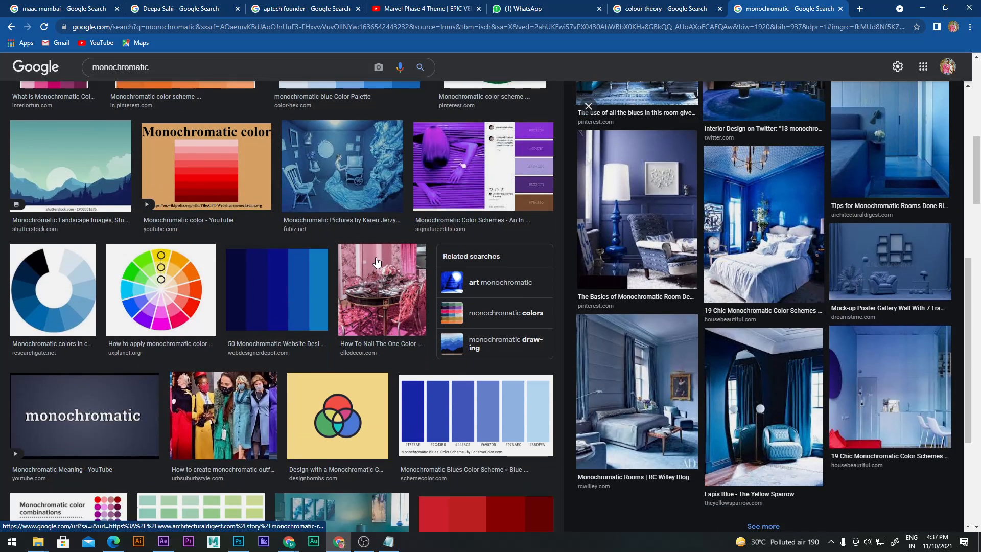
{"action": "scroll", "coordinate": [331, 332], "scroll_direction": "down", "scroll_amount": 3}
{"action": "scroll", "coordinate": [403, 427], "scroll_direction": "down", "scroll_amount": 4}
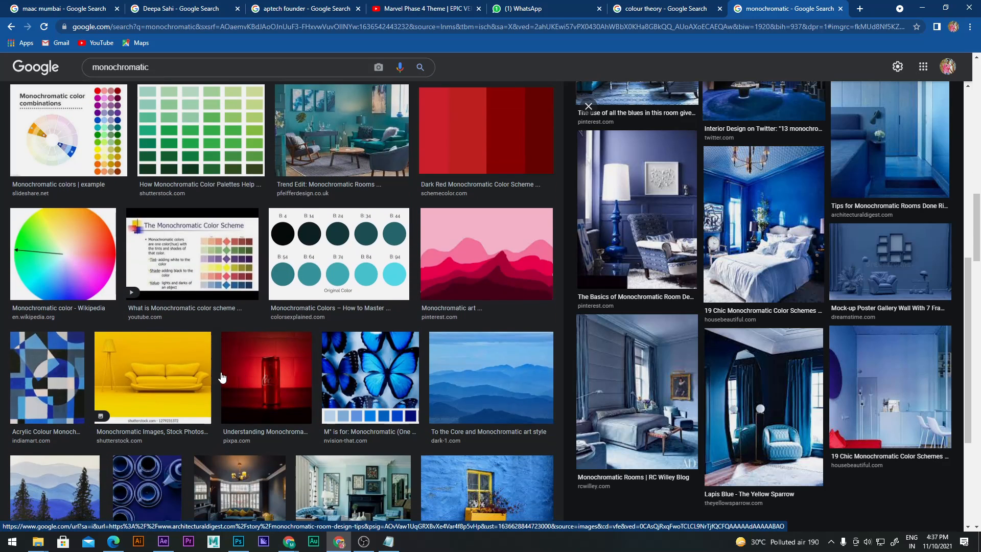
{"action": "left_click", "coordinate": [170, 379]}
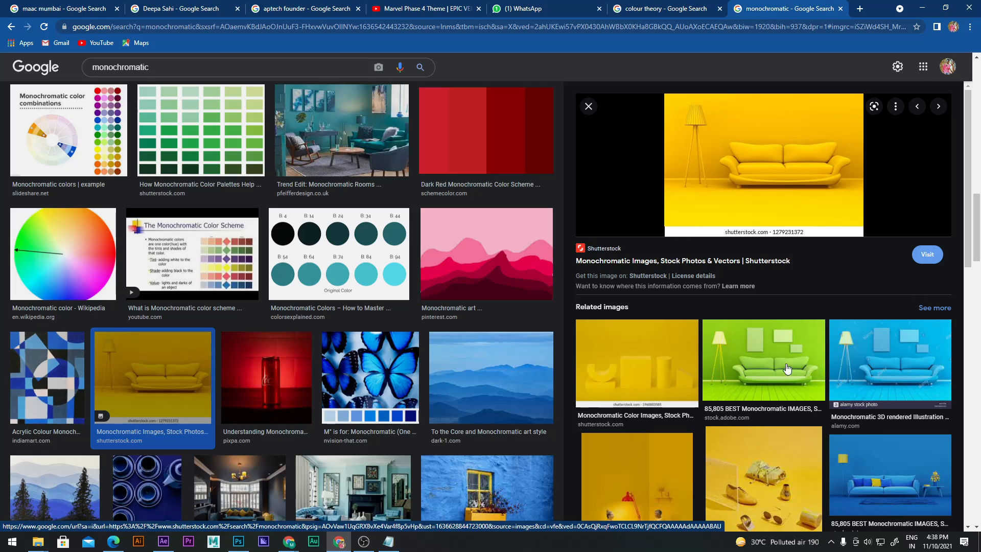
{"action": "left_click", "coordinate": [769, 360]}
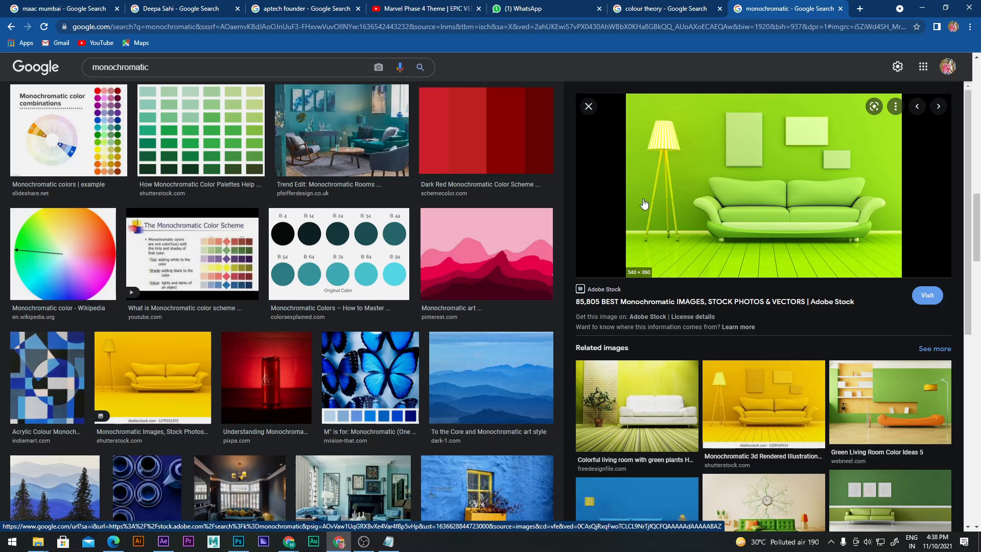
Preview the pink mountain art, the Arid Landscape from Behance and the related orange-red mountain silhouette as monochromatic landscape examples.
{"action": "left_click", "coordinate": [477, 255]}
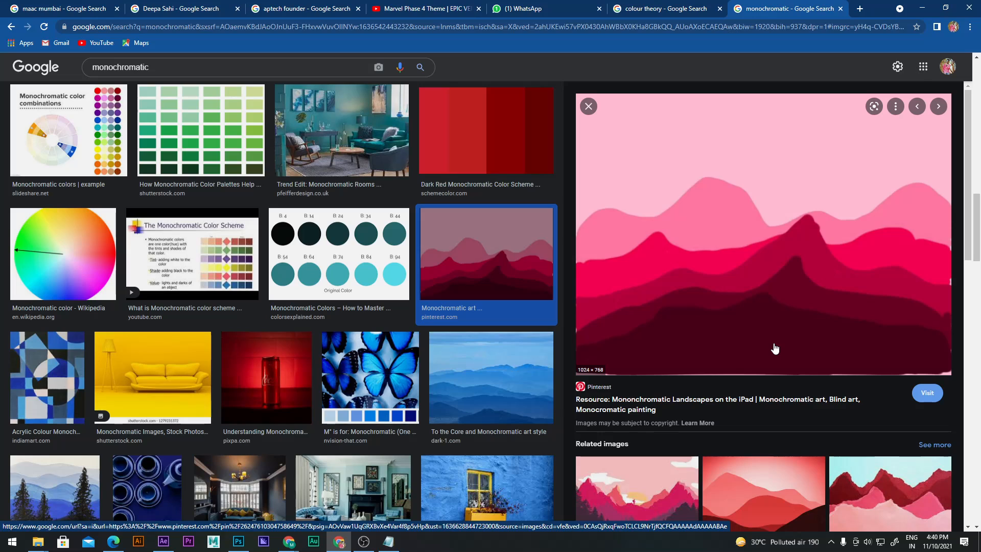
{"action": "scroll", "coordinate": [775, 349], "scroll_direction": "down", "scroll_amount": 7}
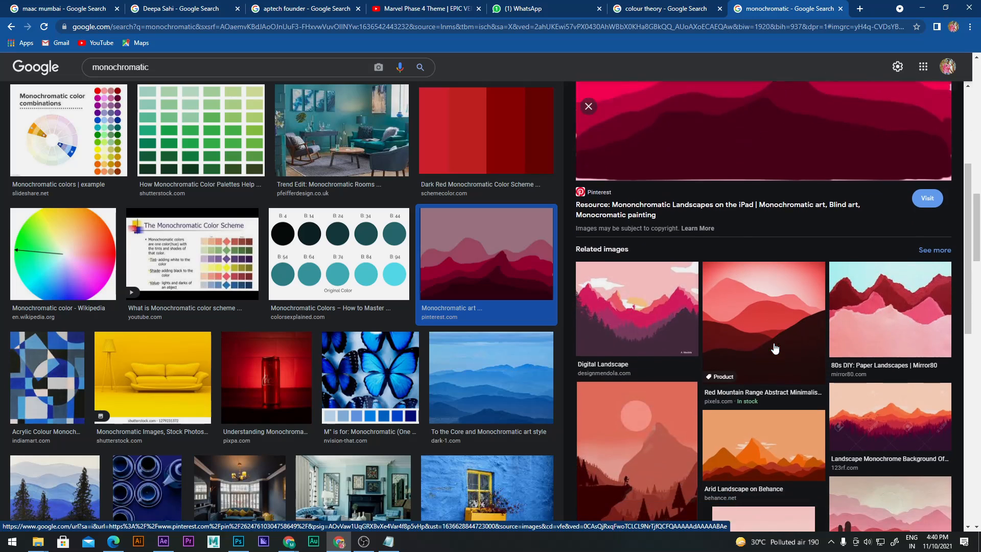
{"action": "left_click", "coordinate": [758, 281]}
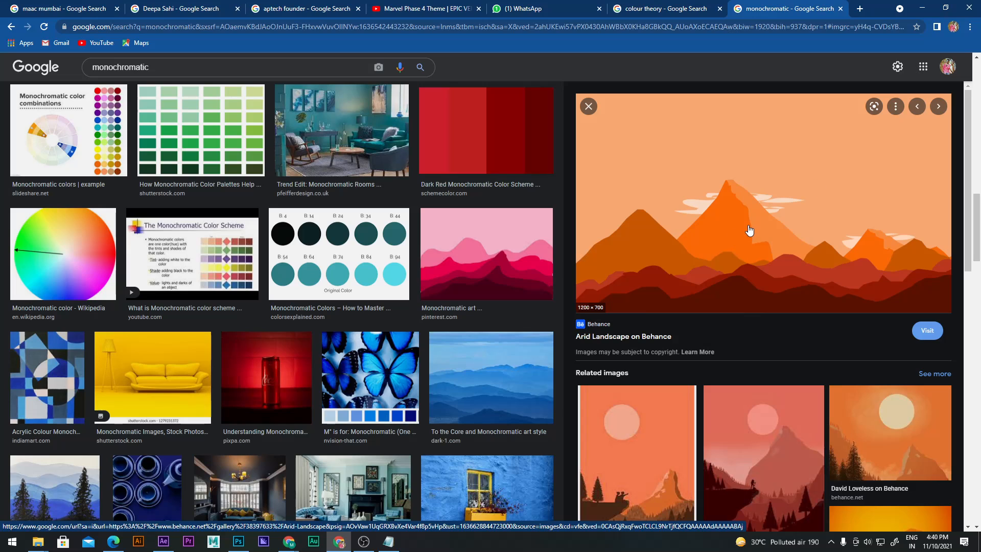
{"action": "scroll", "coordinate": [748, 231], "scroll_direction": "down", "scroll_amount": 6}
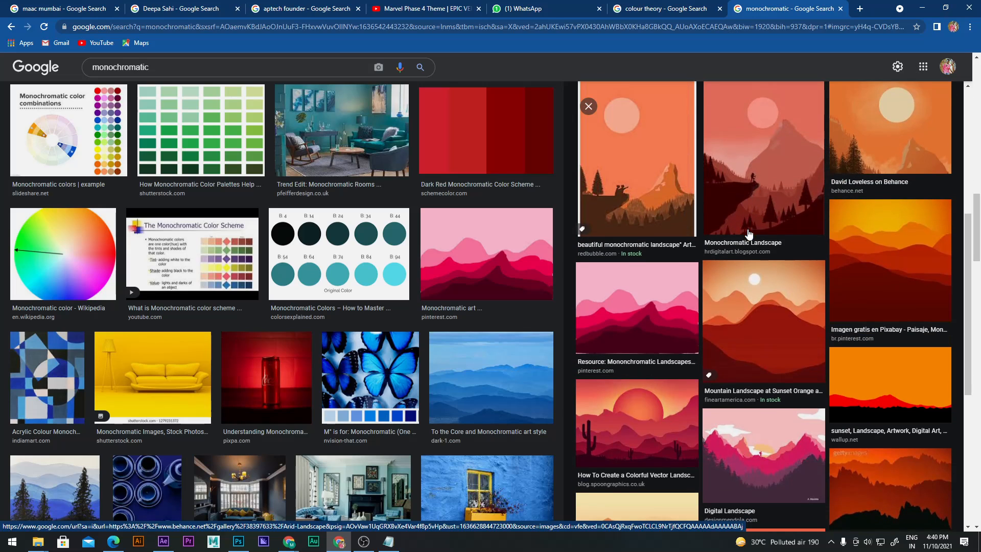
{"action": "left_click", "coordinate": [927, 280]}
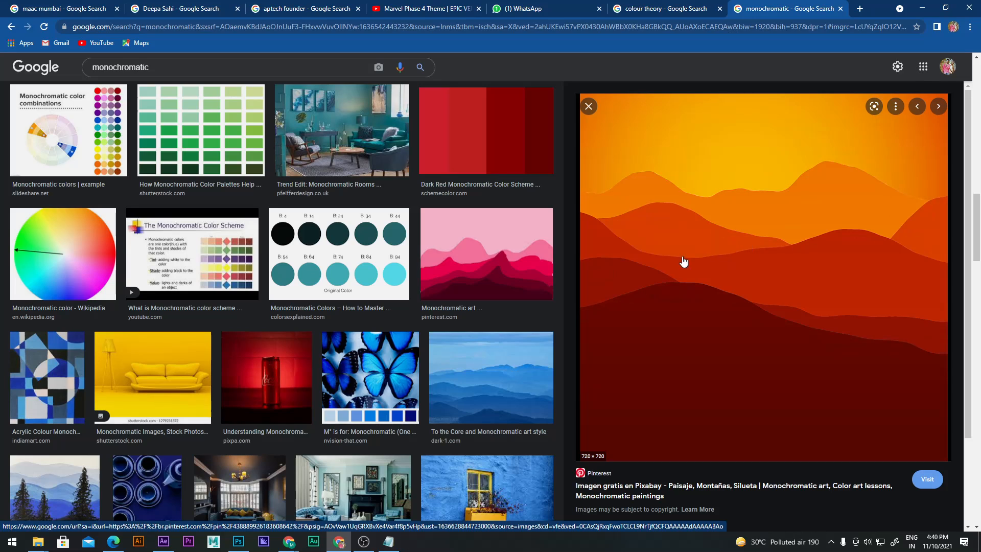
Find and preview the blue abstract faces painting titled MONOCHROMATIC from WordPress, and examine its related blue paintings.
{"action": "scroll", "coordinate": [372, 286], "scroll_direction": "down", "scroll_amount": 4}
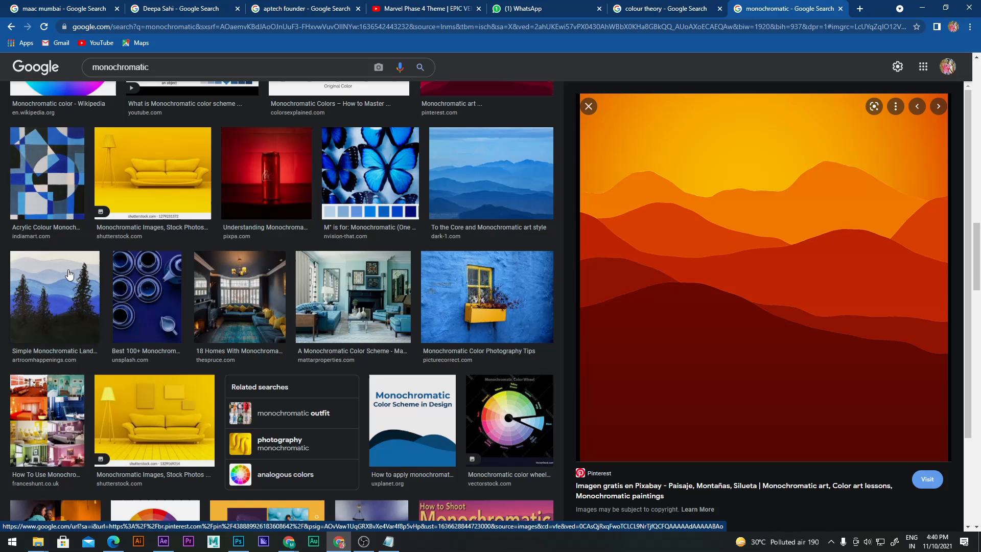
{"action": "scroll", "coordinate": [394, 299], "scroll_direction": "down", "scroll_amount": 4}
{"action": "scroll", "coordinate": [442, 223], "scroll_direction": "down", "scroll_amount": 4}
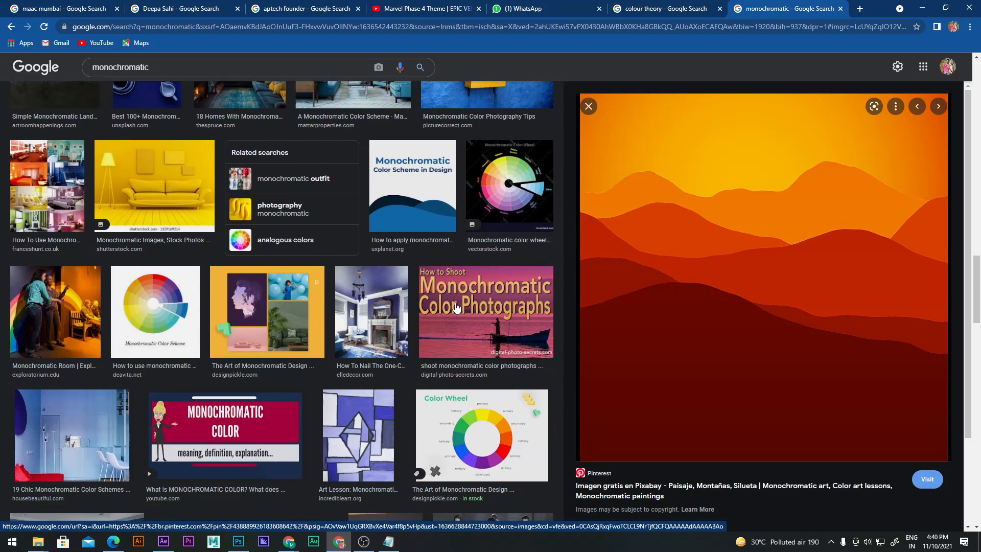
{"action": "scroll", "coordinate": [284, 277], "scroll_direction": "down", "scroll_amount": 3}
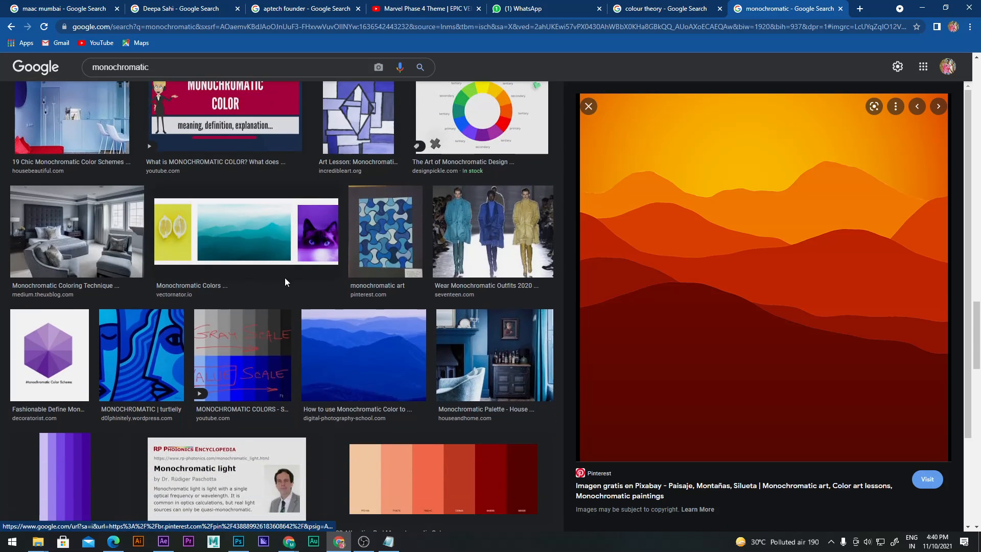
{"action": "scroll", "coordinate": [498, 304], "scroll_direction": "down", "scroll_amount": 3}
{"action": "scroll", "coordinate": [499, 184], "scroll_direction": "up", "scroll_amount": 3}
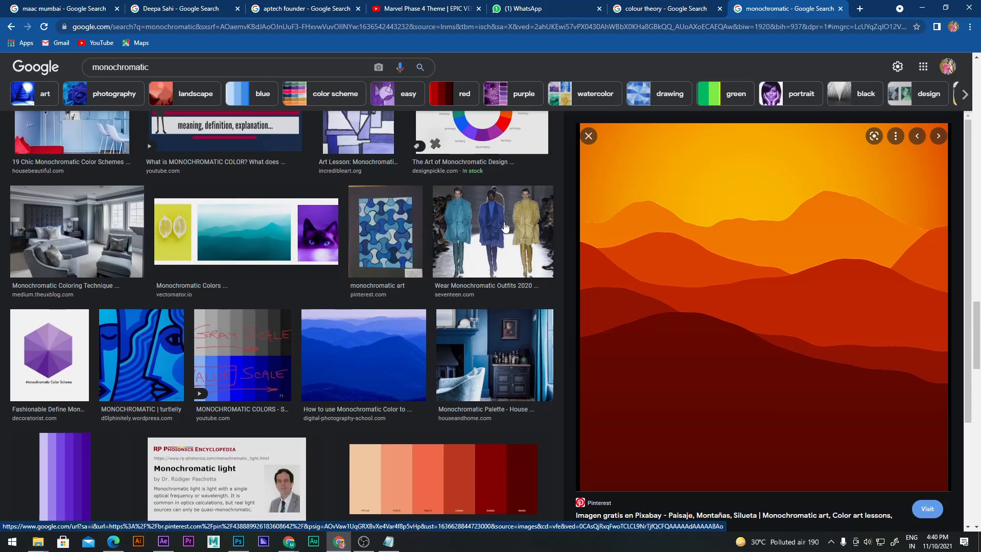
{"action": "scroll", "coordinate": [140, 179], "scroll_direction": "down", "scroll_amount": 3}
{"action": "left_click", "coordinate": [140, 180]}
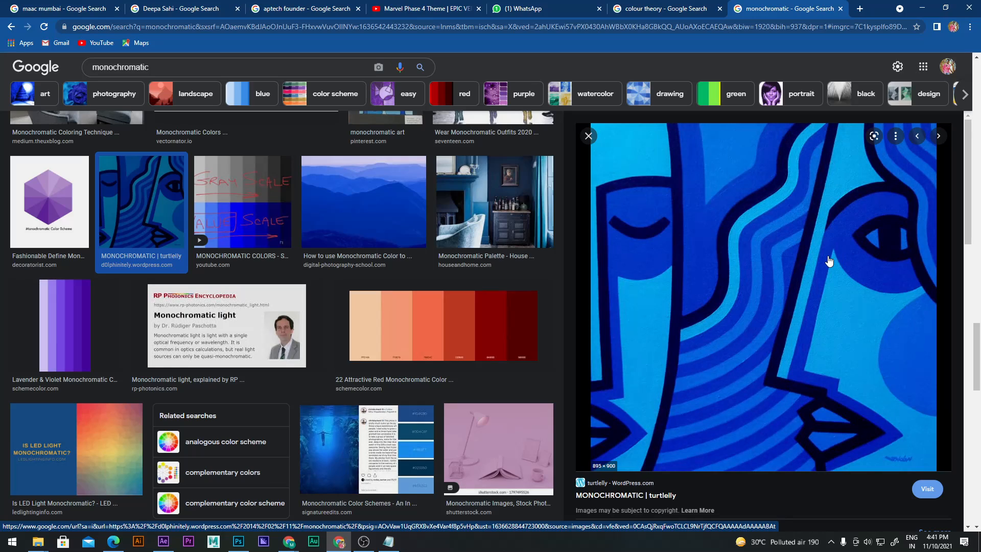
{"action": "scroll", "coordinate": [829, 261], "scroll_direction": "down", "scroll_amount": 1}
{"action": "scroll", "coordinate": [828, 261], "scroll_direction": "down", "scroll_amount": 4}
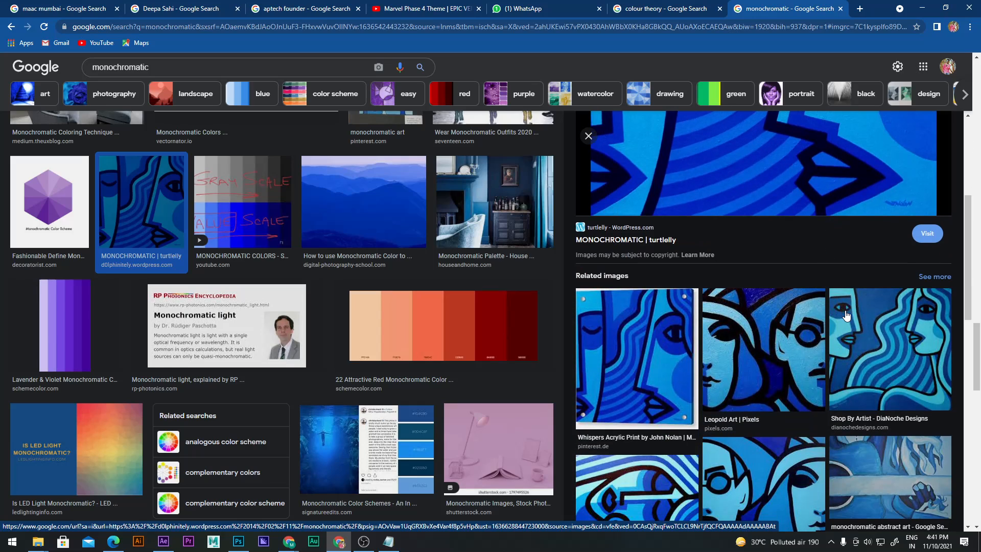
{"action": "scroll", "coordinate": [845, 315], "scroll_direction": "up", "scroll_amount": 5}
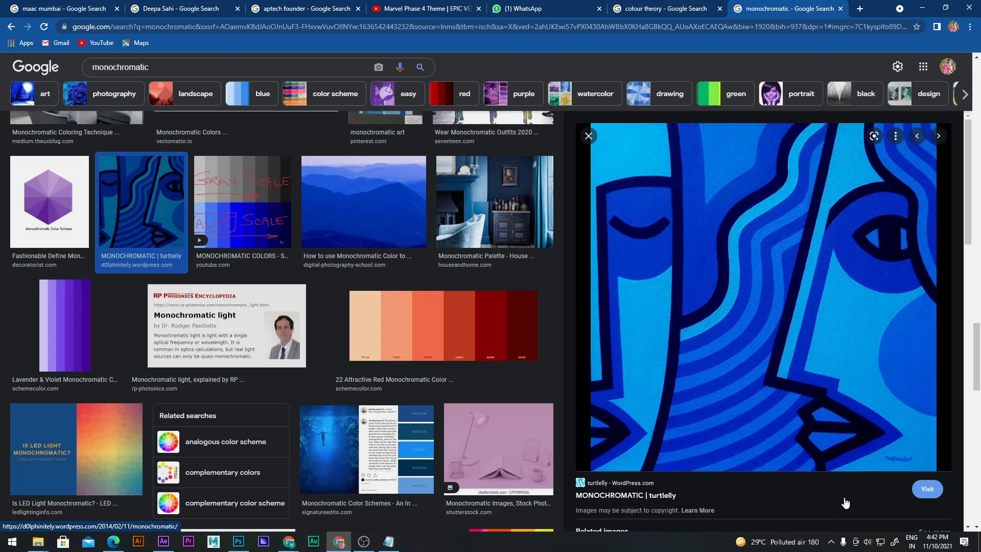
Preview the related blue guitar painting from the Monochromatic Object Paintings project and the cubist blue guitar from Artmajeur.
{"action": "scroll", "coordinate": [839, 460], "scroll_direction": "down", "scroll_amount": 8}
{"action": "scroll", "coordinate": [817, 355], "scroll_direction": "down", "scroll_amount": 5}
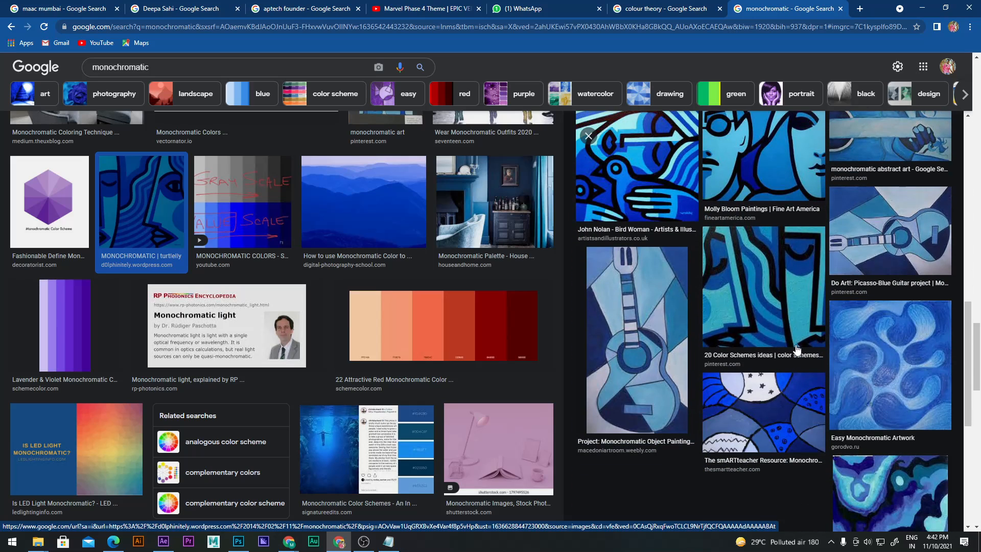
{"action": "left_click", "coordinate": [815, 257]}
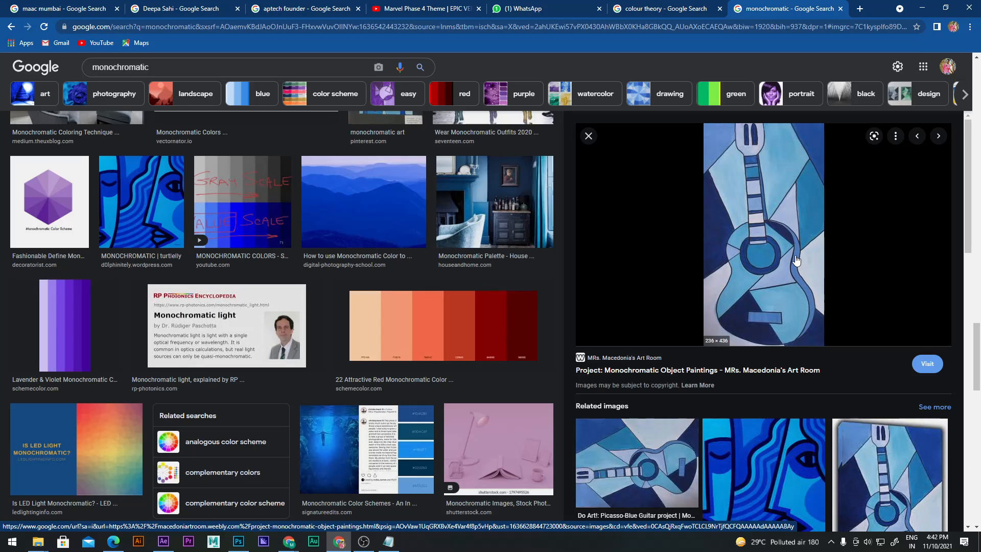
{"action": "scroll", "coordinate": [795, 261], "scroll_direction": "down", "scroll_amount": 10}
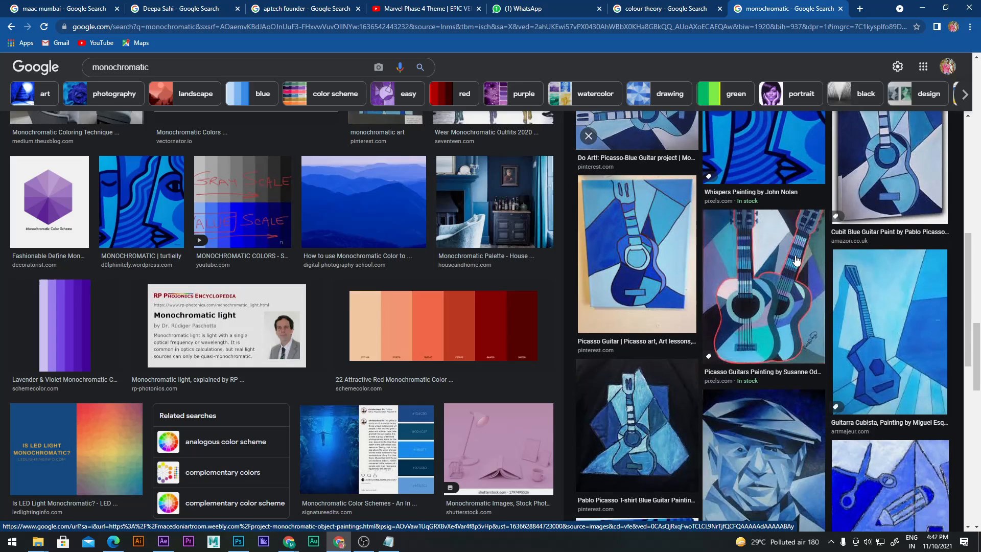
{"action": "left_click", "coordinate": [909, 229]}
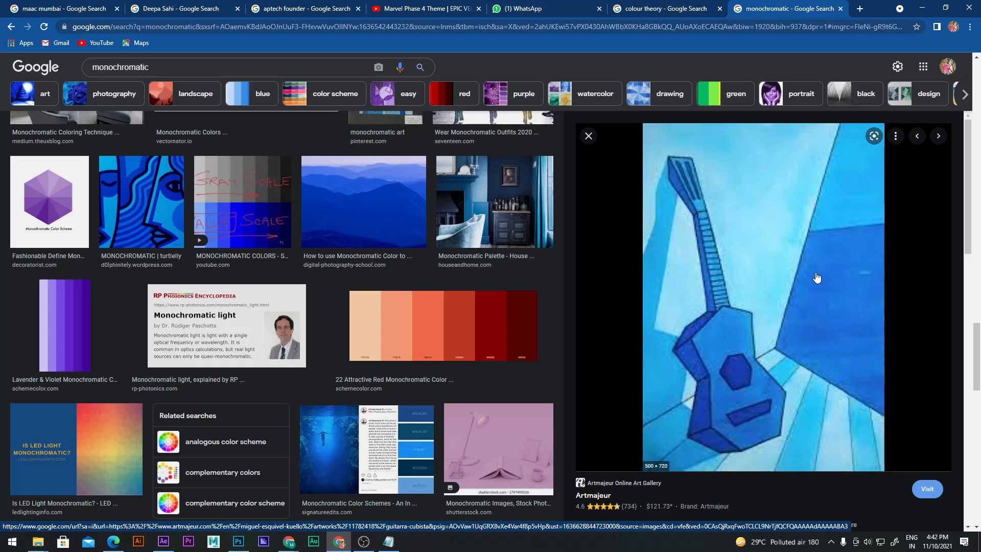
Preview the related blue cat painting and the blue bull painting from Artmajeur as monochromatic art examples.
{"action": "scroll", "coordinate": [817, 277], "scroll_direction": "down", "scroll_amount": 10}
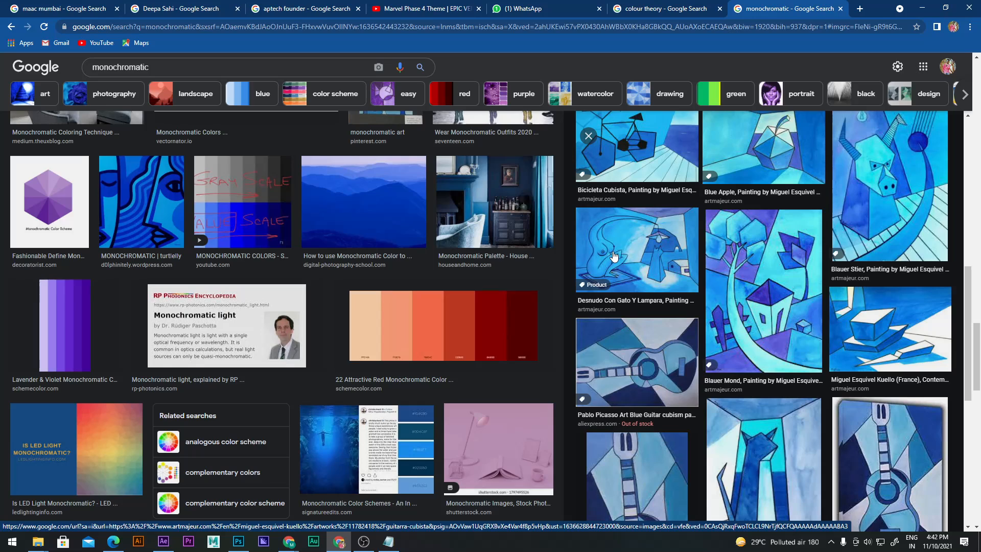
{"action": "scroll", "coordinate": [726, 362], "scroll_direction": "down", "scroll_amount": 5}
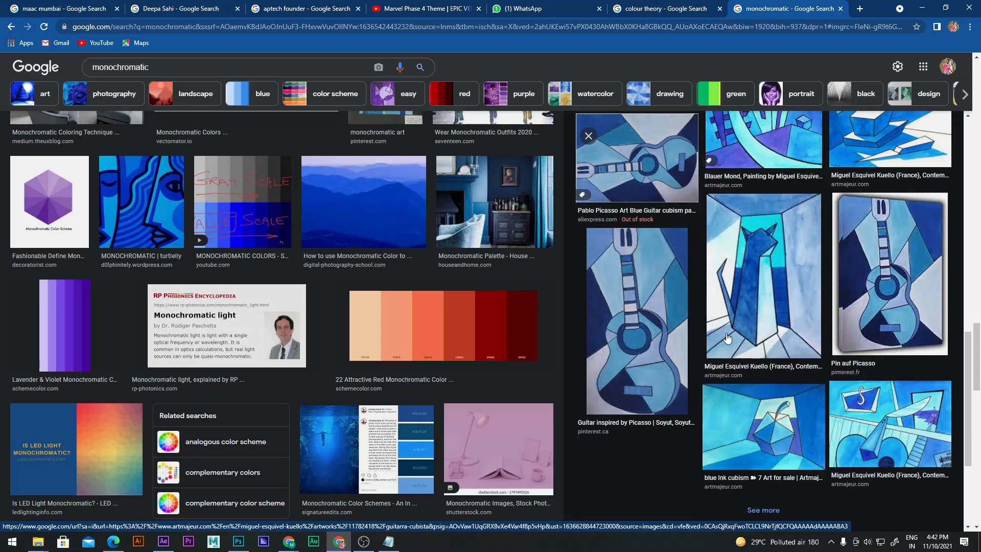
{"action": "left_click", "coordinate": [791, 311]}
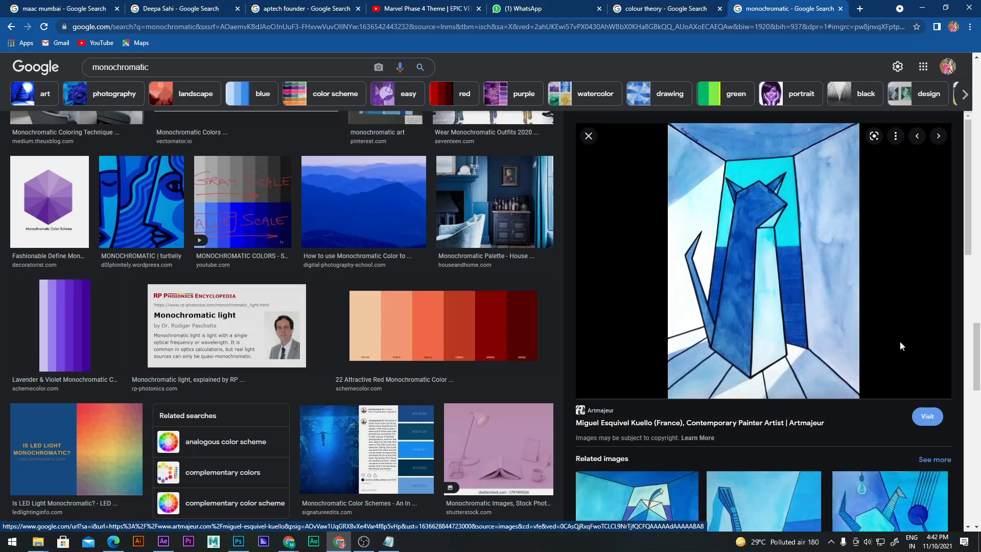
{"action": "scroll", "coordinate": [817, 232], "scroll_direction": "down", "scroll_amount": 2}
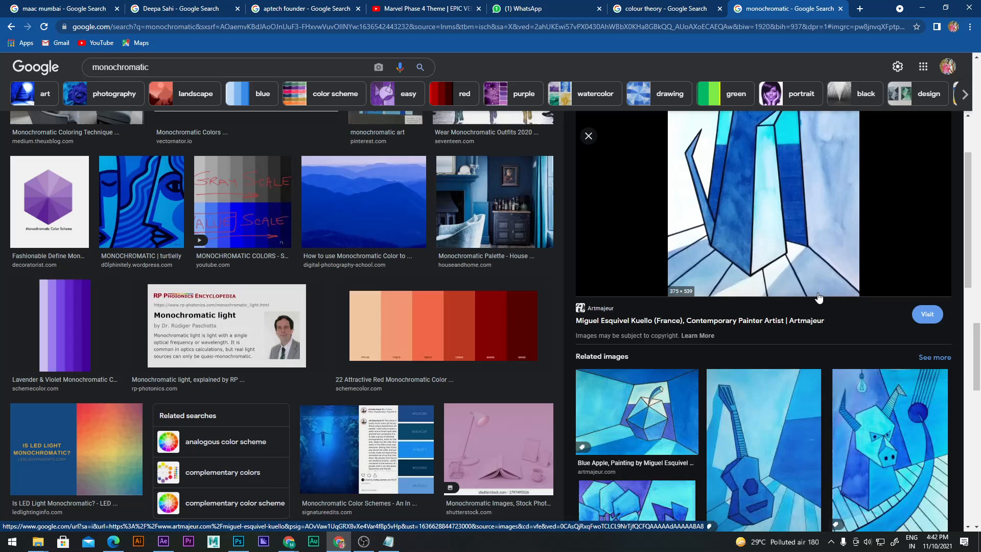
{"action": "scroll", "coordinate": [818, 234], "scroll_direction": "down", "scroll_amount": 3}
{"action": "left_click", "coordinate": [871, 330]}
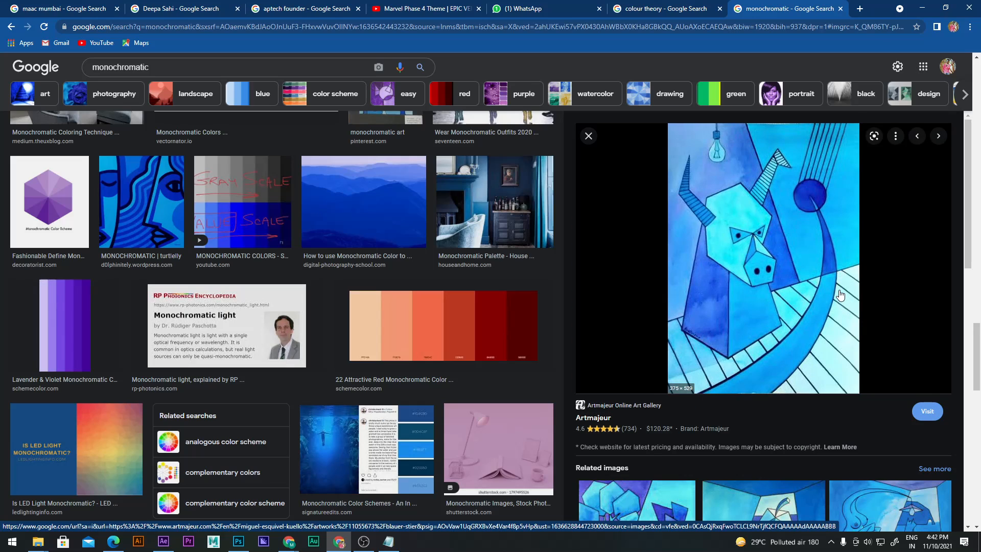
Examine the blue cubist paintings related to the bull and the further monochromatic image results.
{"action": "scroll", "coordinate": [840, 295], "scroll_direction": "down", "scroll_amount": 5}
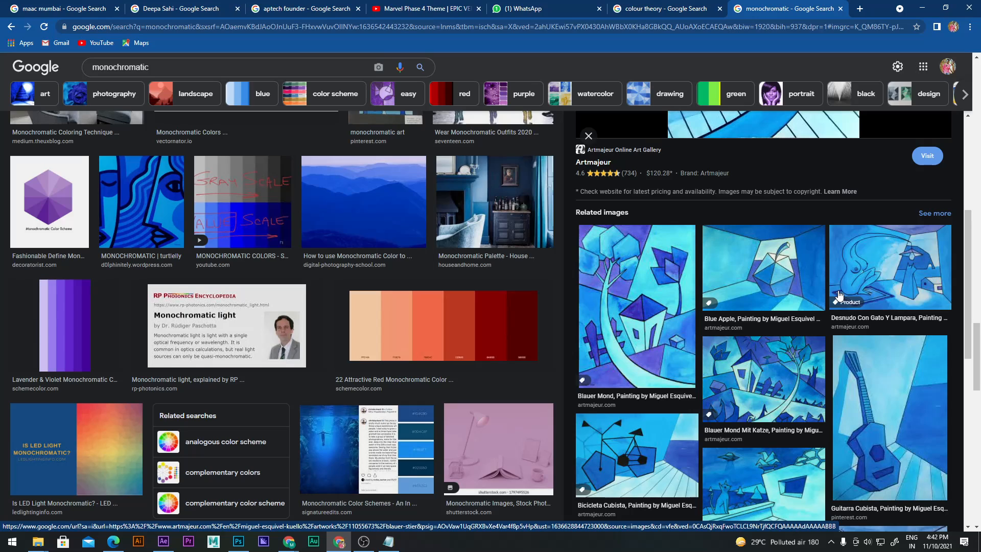
{"action": "scroll", "coordinate": [838, 295], "scroll_direction": "down", "scroll_amount": 3}
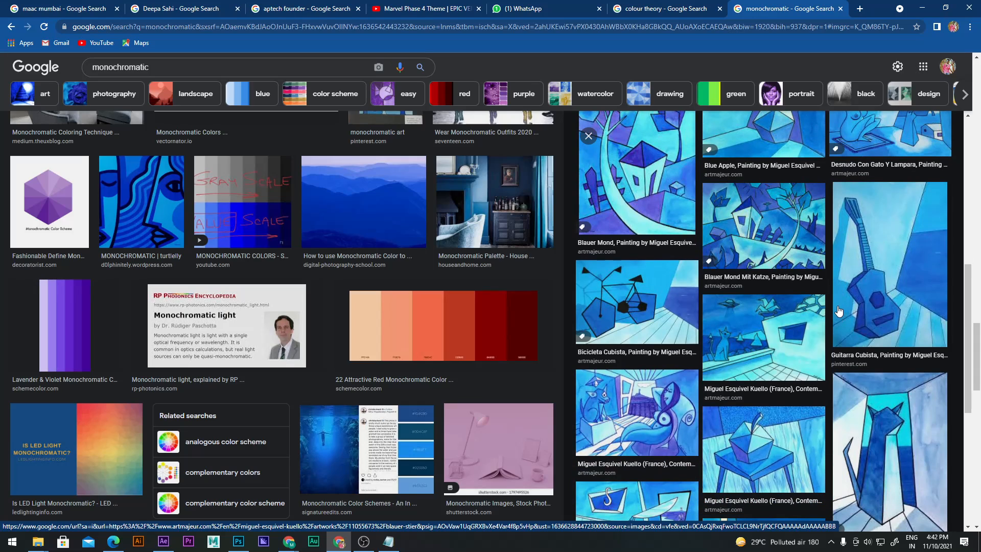
{"action": "scroll", "coordinate": [836, 310], "scroll_direction": "down", "scroll_amount": 3}
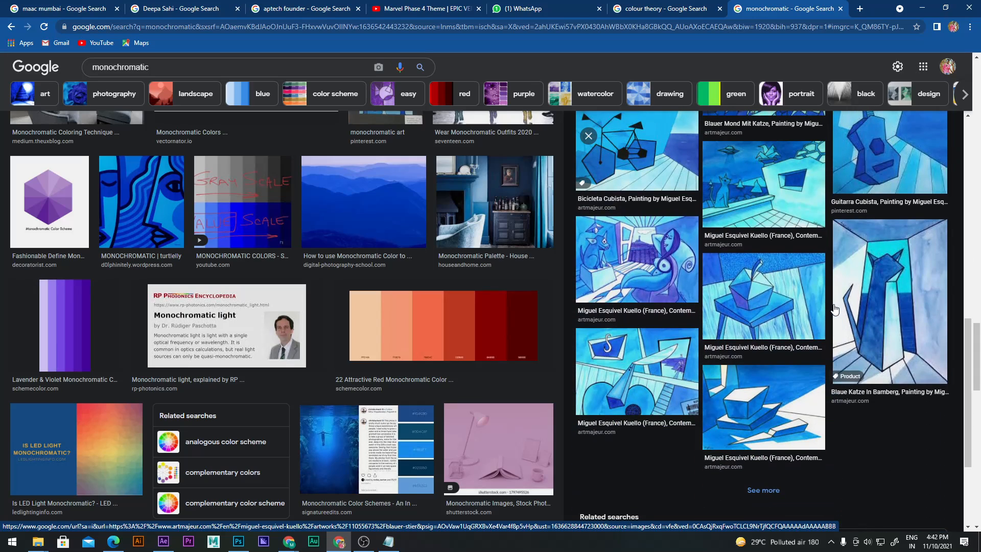
{"action": "scroll", "coordinate": [374, 331], "scroll_direction": "down", "scroll_amount": 8}
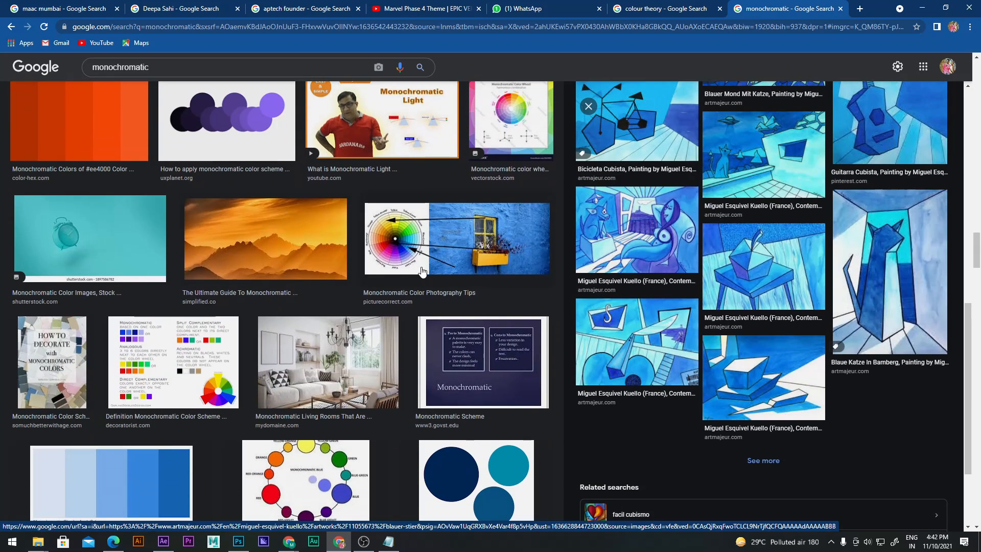
{"action": "scroll", "coordinate": [428, 252], "scroll_direction": "down", "scroll_amount": 4}
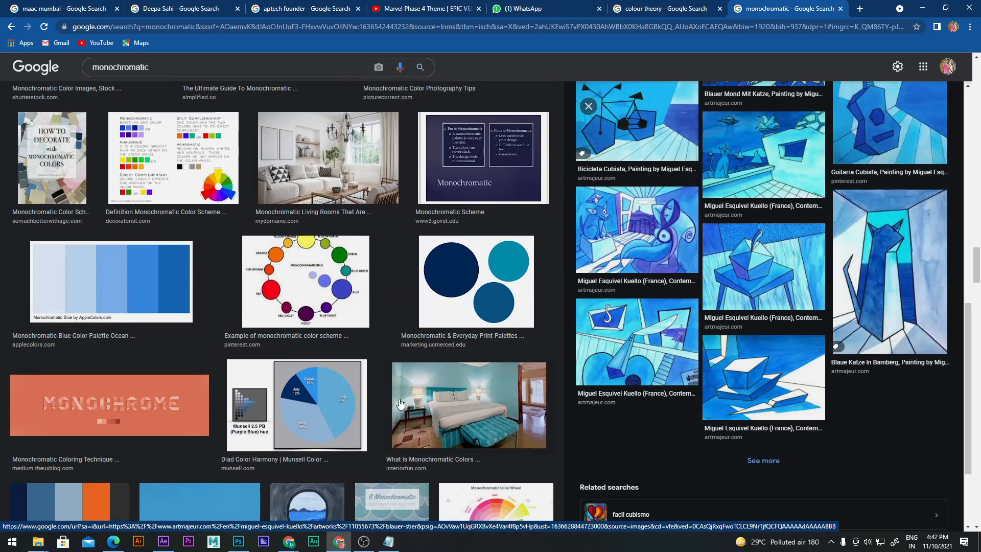
{"action": "scroll", "coordinate": [394, 393], "scroll_direction": "down", "scroll_amount": 6}
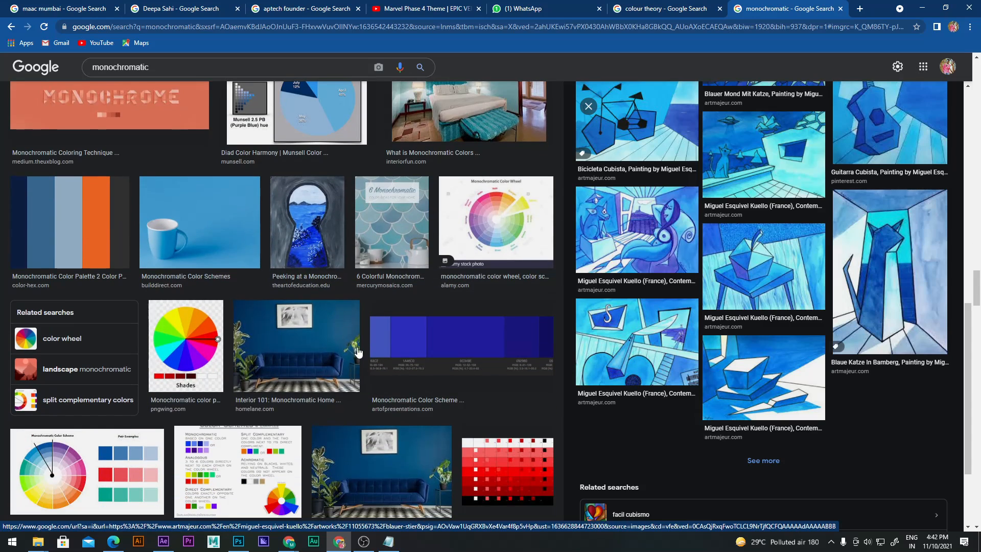
Switch to the Notepad list, highlight the word "complementary" in item 2, and return to the image results.
{"action": "left_click", "coordinate": [388, 541]}
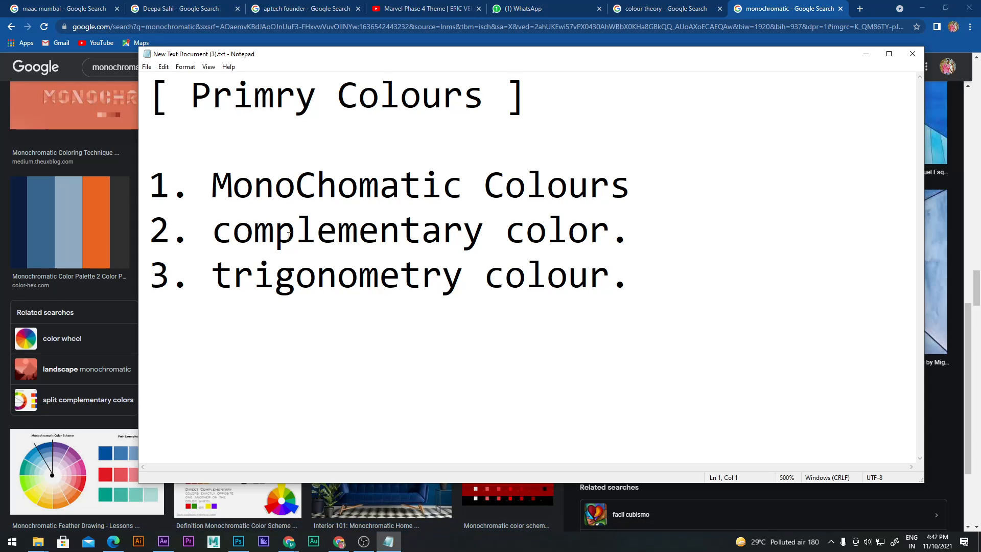
{"action": "left_click_drag", "start_coordinate": [213, 230], "coordinate": [488, 230]}
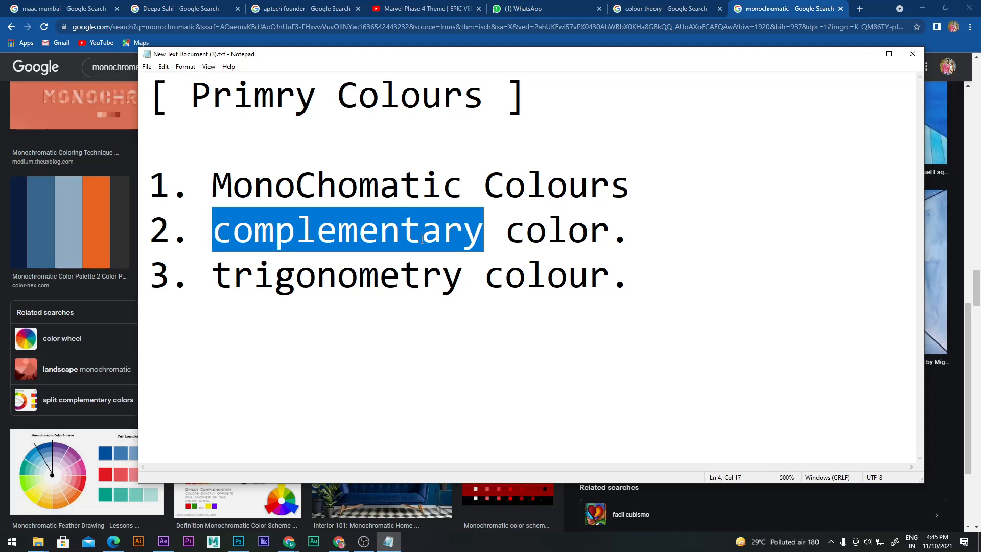
{"action": "left_click", "coordinate": [866, 54]}
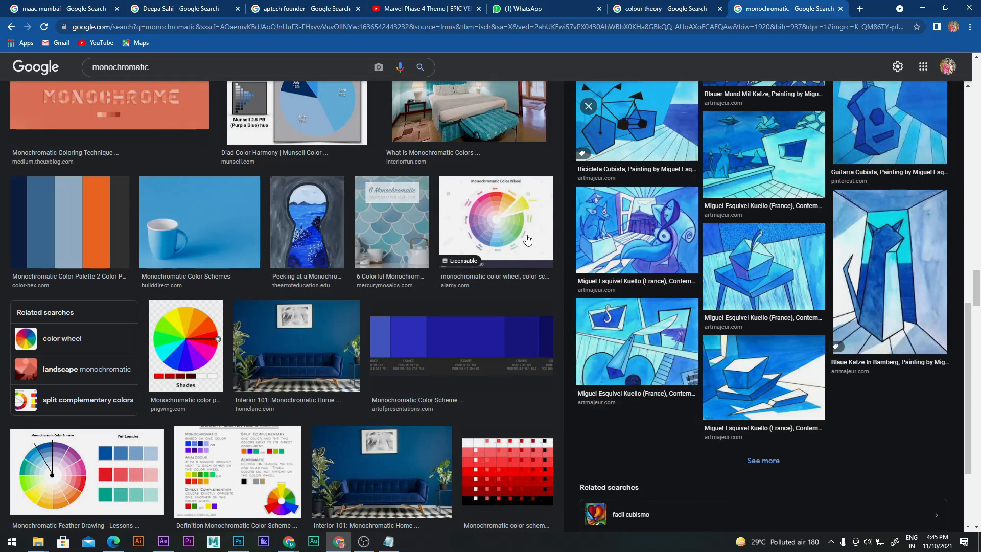
Preview PictureCorrect's colour wheel picture and its related blue wall with yellow window, and recheck the complementary entry in Notepad.
{"action": "scroll", "coordinate": [393, 235], "scroll_direction": "down", "scroll_amount": 3}
{"action": "left_click", "coordinate": [470, 195]}
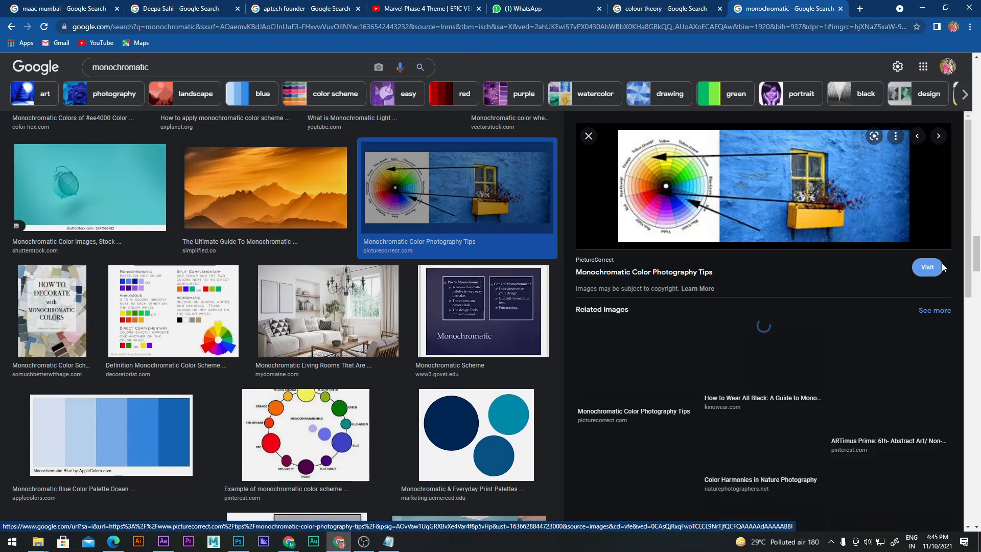
{"action": "left_click", "coordinate": [649, 367]}
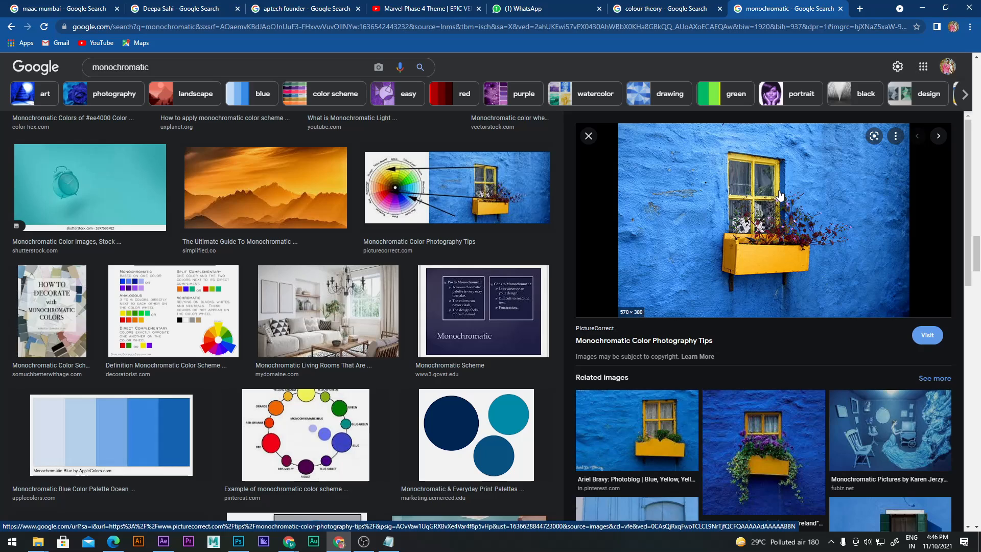
{"action": "left_click", "coordinate": [388, 540]}
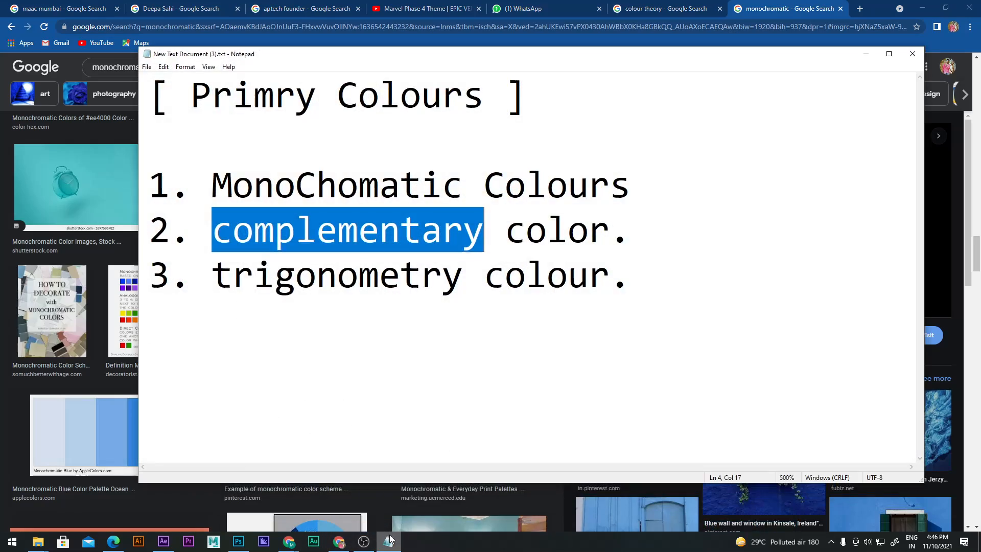
{"action": "left_click", "coordinate": [390, 539]}
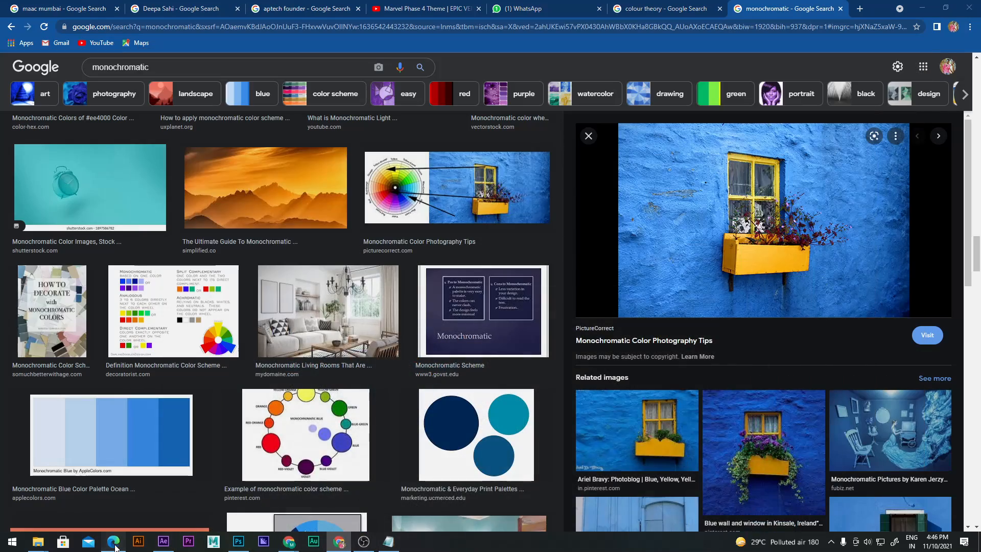
Switch to the Color Theory for Artists PDF in Edge, enlarge the high chroma wheel, and examine its hues and the red and cyan palette strings.
{"action": "left_click", "coordinate": [114, 542]}
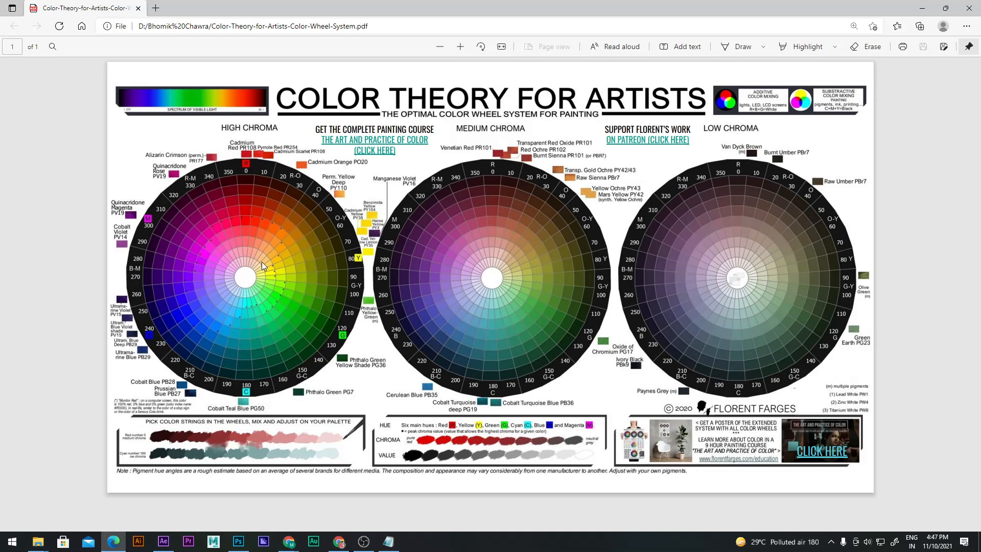
{"action": "scroll", "coordinate": [244, 275], "scroll_direction": "up", "scroll_amount": 5}
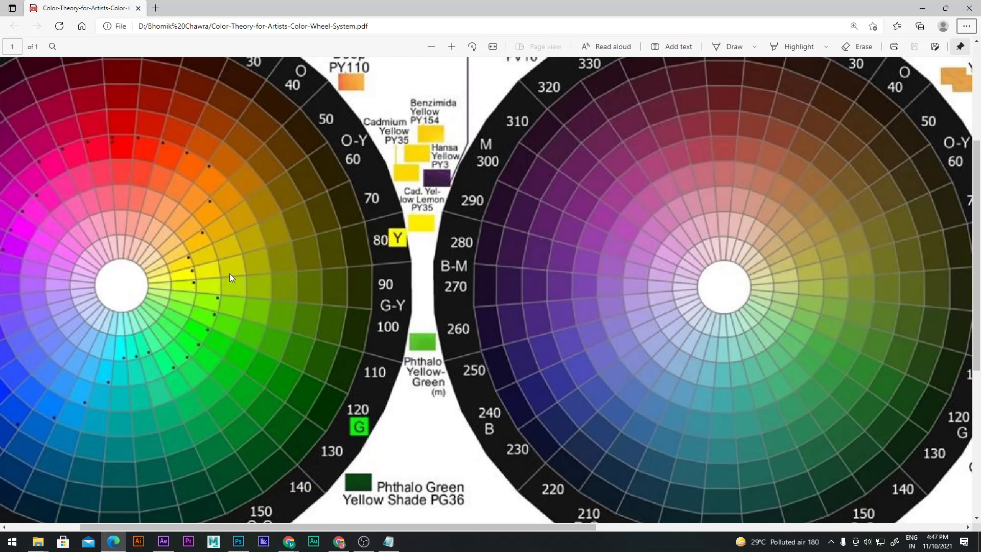
{"action": "left_click_drag", "start_coordinate": [268, 527], "coordinate": [165, 520]}
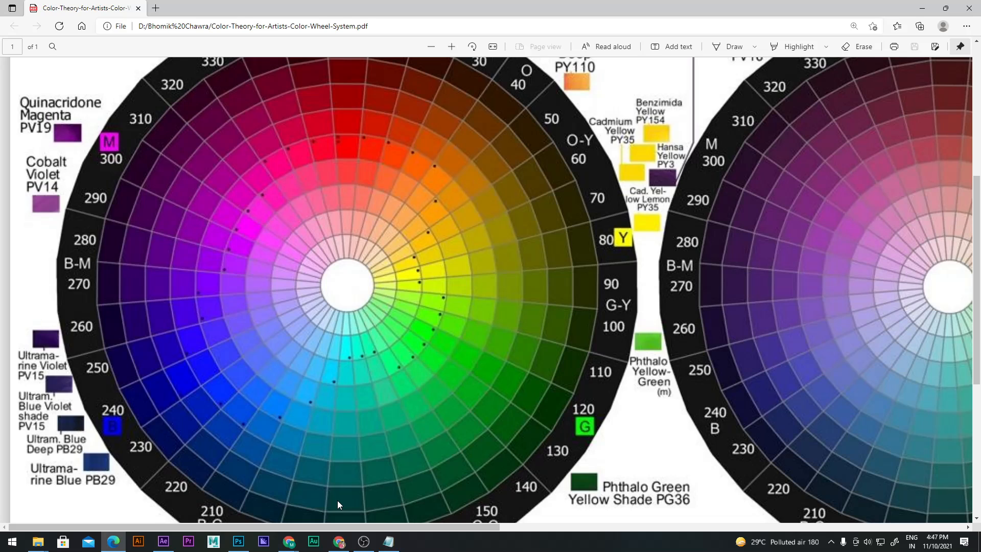
{"action": "scroll", "coordinate": [620, 336], "scroll_direction": "down", "scroll_amount": 3}
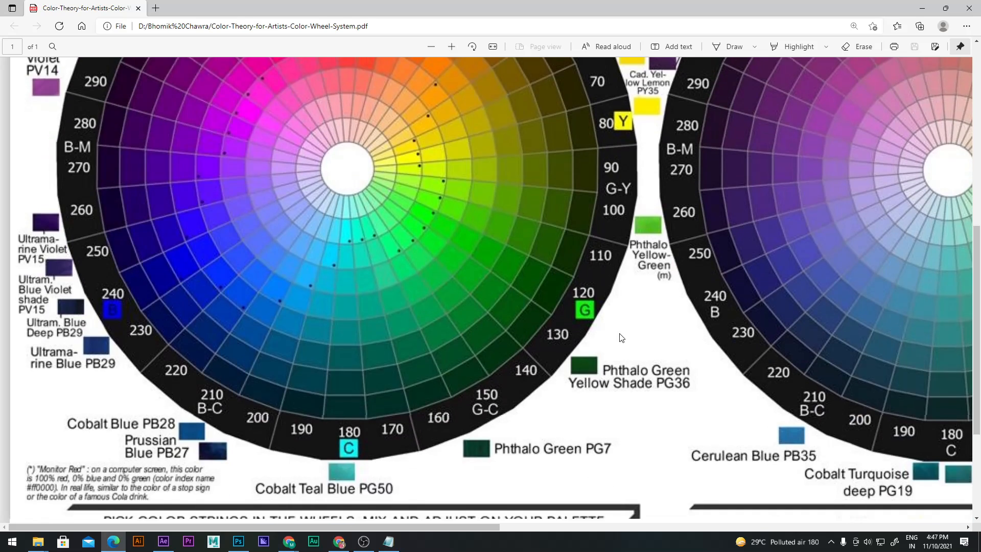
{"action": "scroll", "coordinate": [552, 337], "scroll_direction": "down", "scroll_amount": 3}
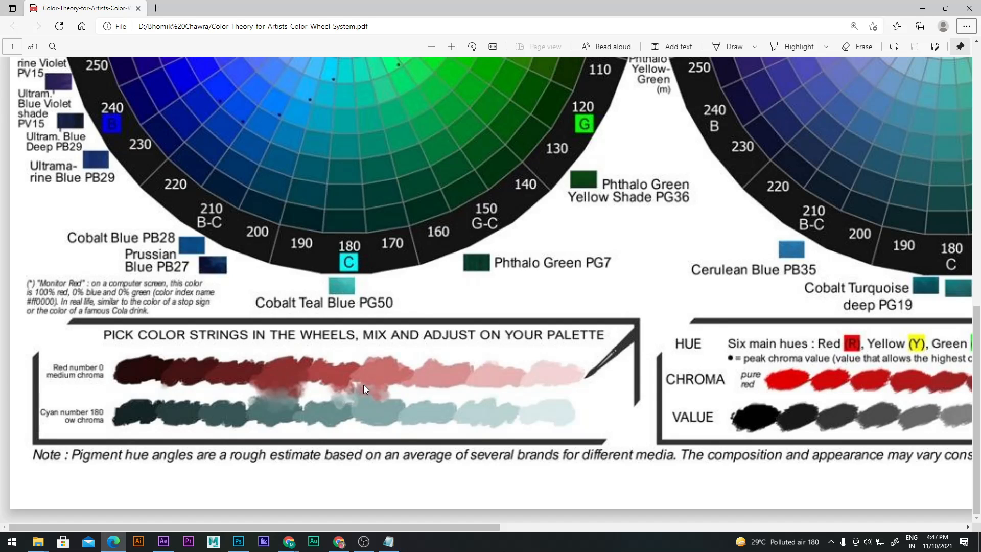
{"action": "scroll", "coordinate": [311, 361], "scroll_direction": "up", "scroll_amount": 5}
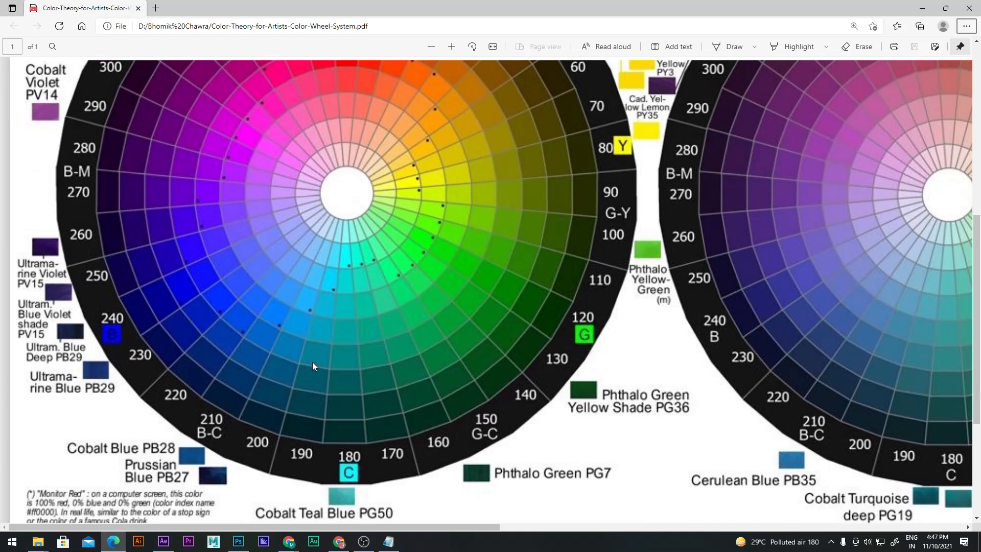
Examine the high chroma wheel from its upper to lower hues and return the PDF to a view of all three wheels.
{"action": "scroll", "coordinate": [89, 327], "scroll_direction": "up", "scroll_amount": 2}
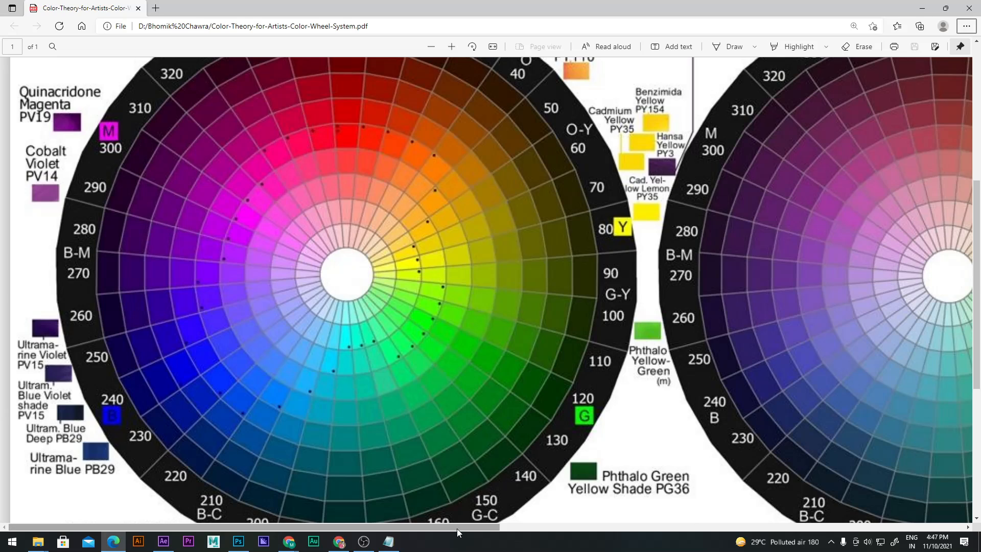
{"action": "left_click_drag", "start_coordinate": [457, 529], "coordinate": [569, 338]}
{"action": "scroll", "coordinate": [559, 336], "scroll_direction": "down", "scroll_amount": 5}
{"action": "scroll", "coordinate": [559, 335], "scroll_direction": "up", "scroll_amount": 2}
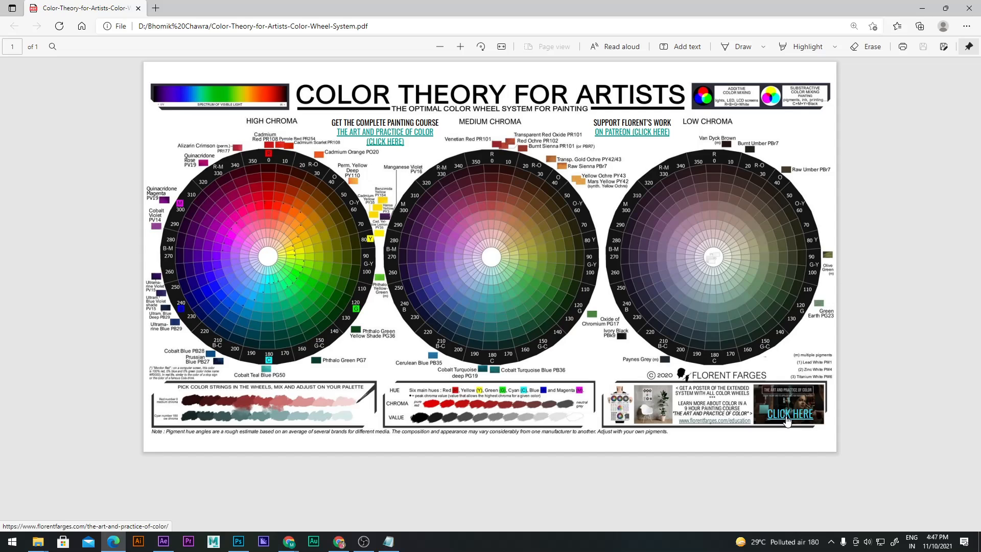
Open the PDF's link to The Art and Practice of Color course and read its introduction, intended audience and course parts.
{"action": "left_click", "coordinate": [787, 421]}
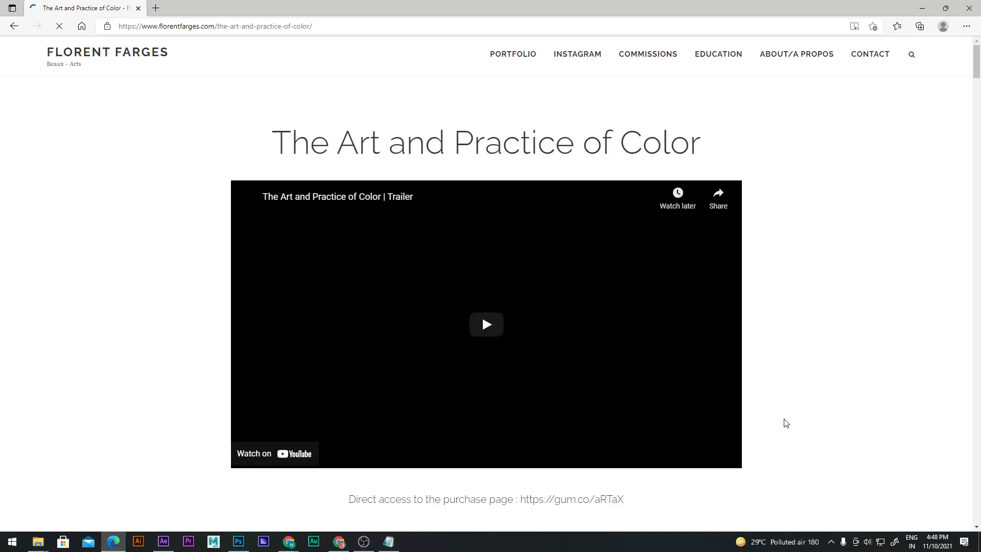
{"action": "scroll", "coordinate": [785, 415], "scroll_direction": "down", "scroll_amount": 15}
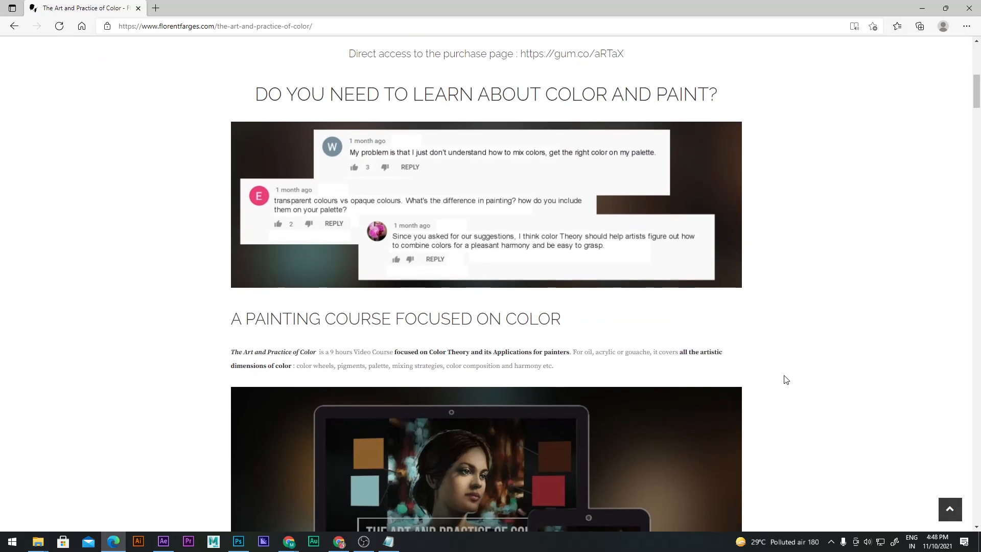
{"action": "scroll", "coordinate": [785, 379], "scroll_direction": "down", "scroll_amount": 5}
{"action": "scroll", "coordinate": [786, 380], "scroll_direction": "down", "scroll_amount": 20}
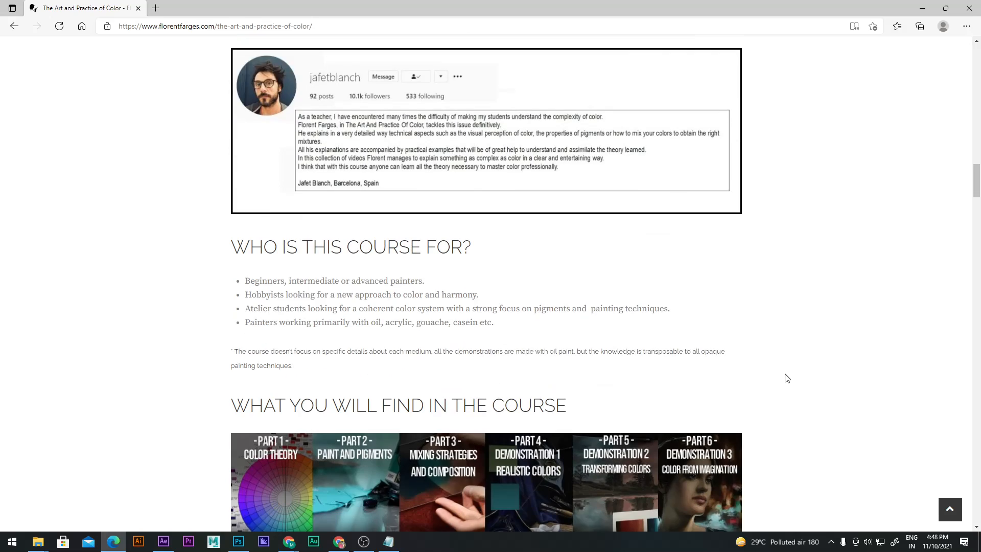
{"action": "scroll", "coordinate": [787, 378], "scroll_direction": "down", "scroll_amount": 15}
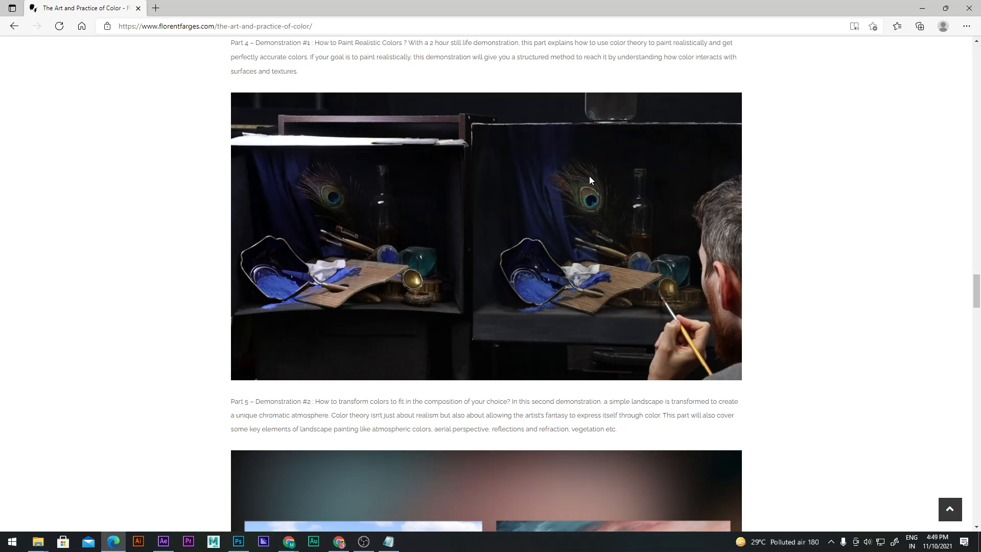
Examine the course's transformed landscape, portrait demonstration and complementary poster, and return to the colour wheel PDF.
{"action": "scroll", "coordinate": [590, 176], "scroll_direction": "down", "scroll_amount": 10}
{"action": "scroll", "coordinate": [604, 183], "scroll_direction": "up", "scroll_amount": 3}
{"action": "scroll", "coordinate": [631, 199], "scroll_direction": "down", "scroll_amount": 1}
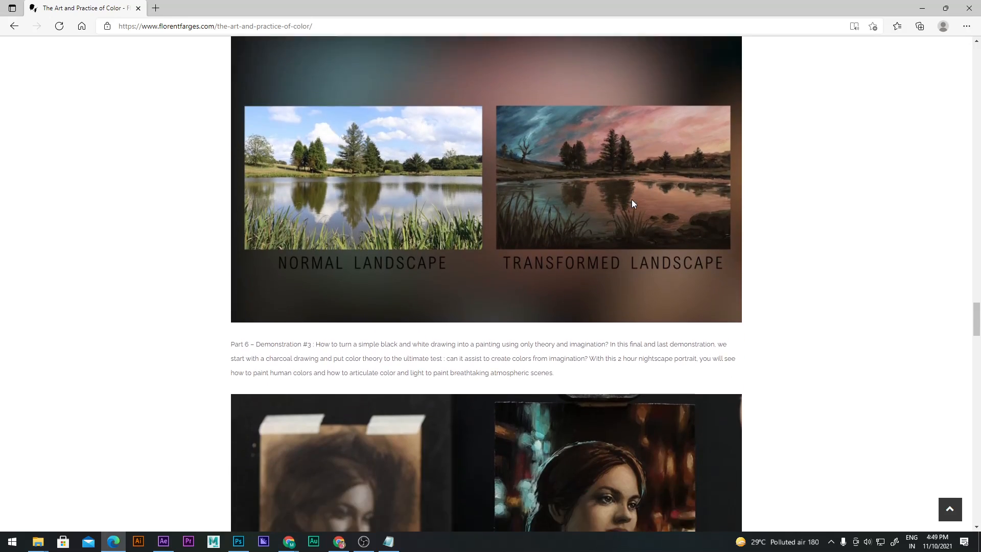
{"action": "scroll", "coordinate": [632, 203], "scroll_direction": "down", "scroll_amount": 6}
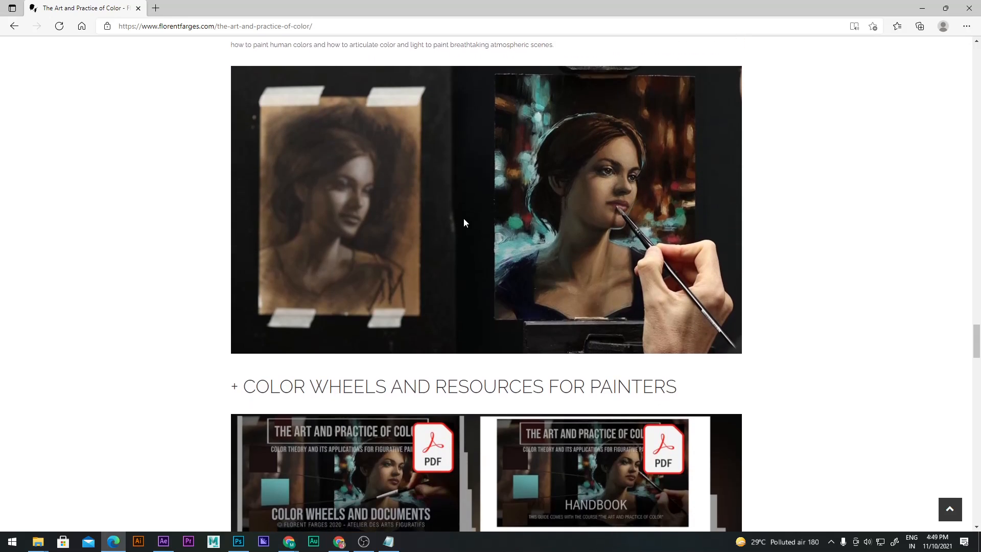
{"action": "scroll", "coordinate": [580, 221], "scroll_direction": "down", "scroll_amount": 20}
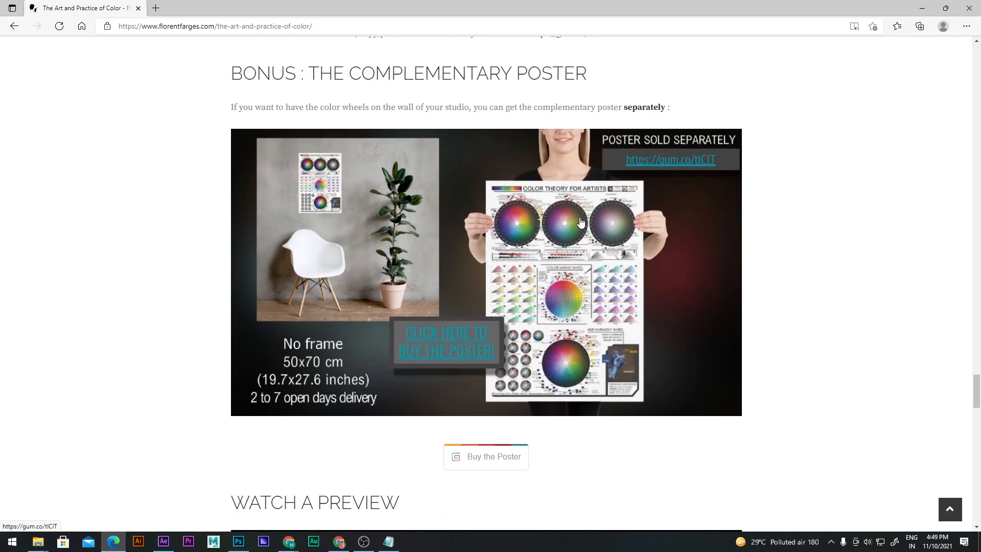
{"action": "scroll", "coordinate": [488, 200], "scroll_direction": "up", "scroll_amount": 9}
{"action": "left_click", "coordinate": [15, 26]}
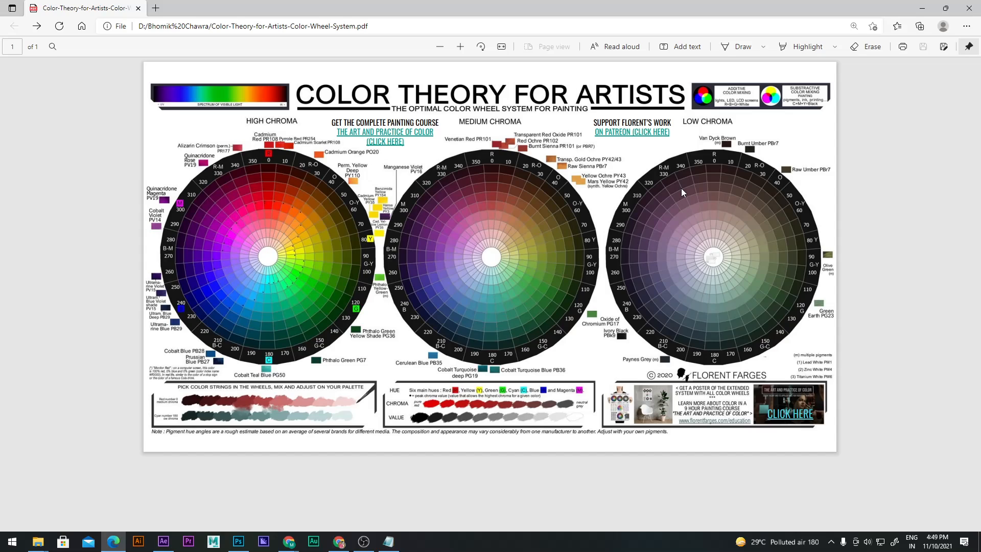
Close the PDF, highlight "trigonometry colour." in item 3 of the Notepad list, and return to the image results.
{"action": "left_click", "coordinate": [970, 8]}
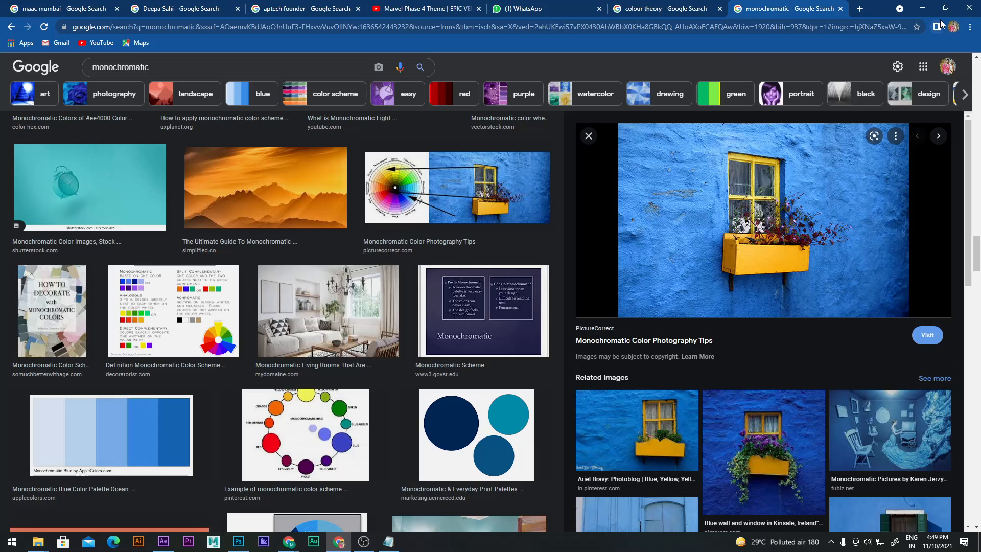
{"action": "left_click", "coordinate": [392, 545]}
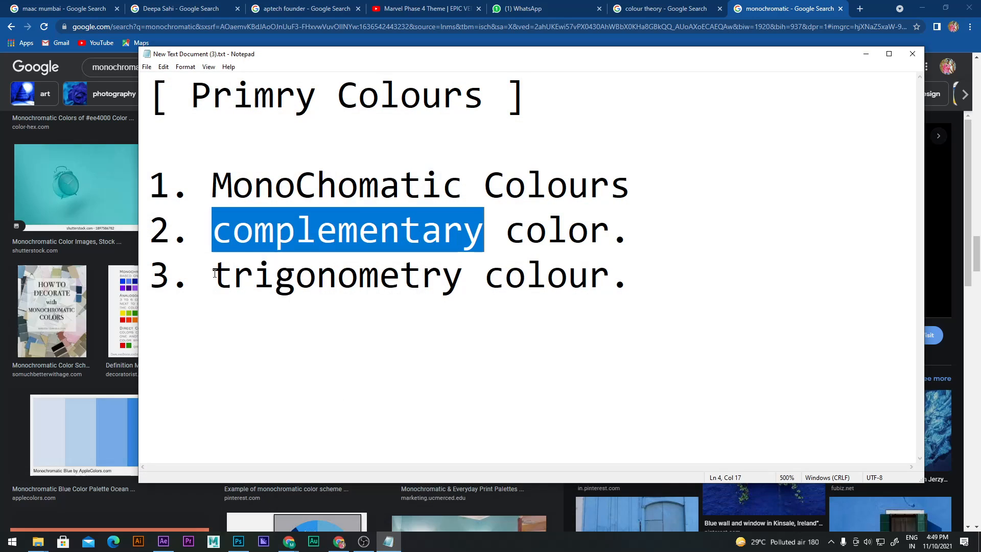
{"action": "left_click_drag", "start_coordinate": [214, 274], "coordinate": [668, 271]}
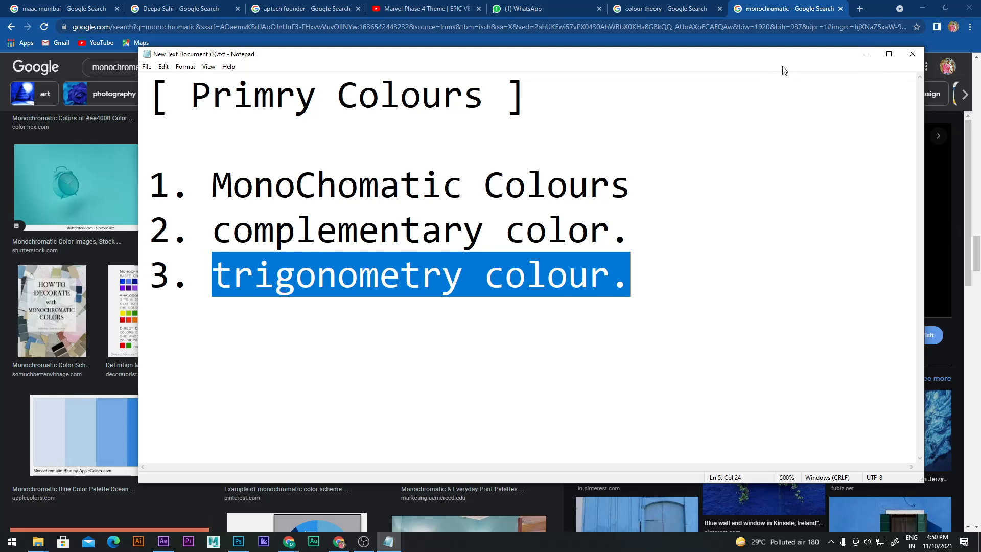
{"action": "left_click", "coordinate": [865, 54]}
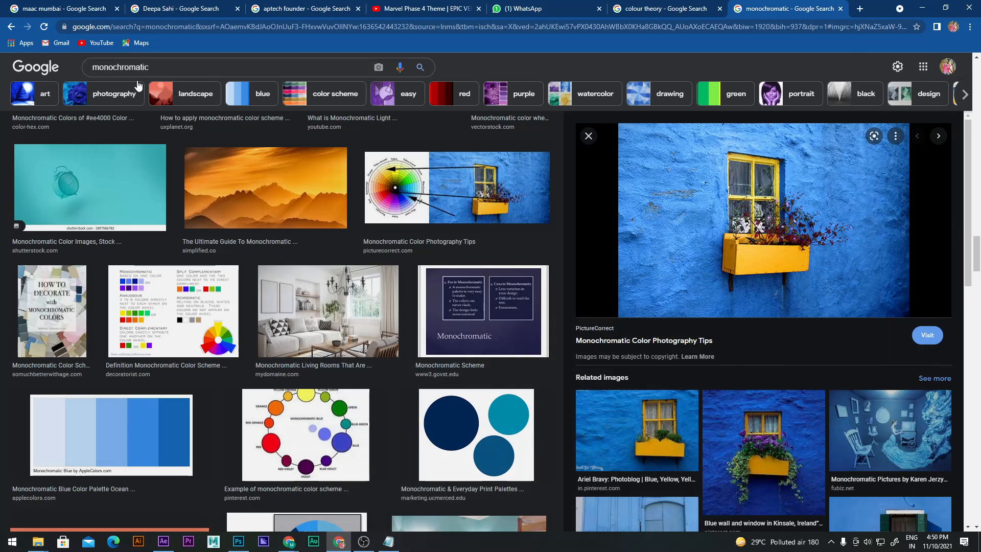
Search for "3 idiots" in a new browser tab and preview the IMDb poster among the image results.
{"action": "left_click", "coordinate": [861, 10]}
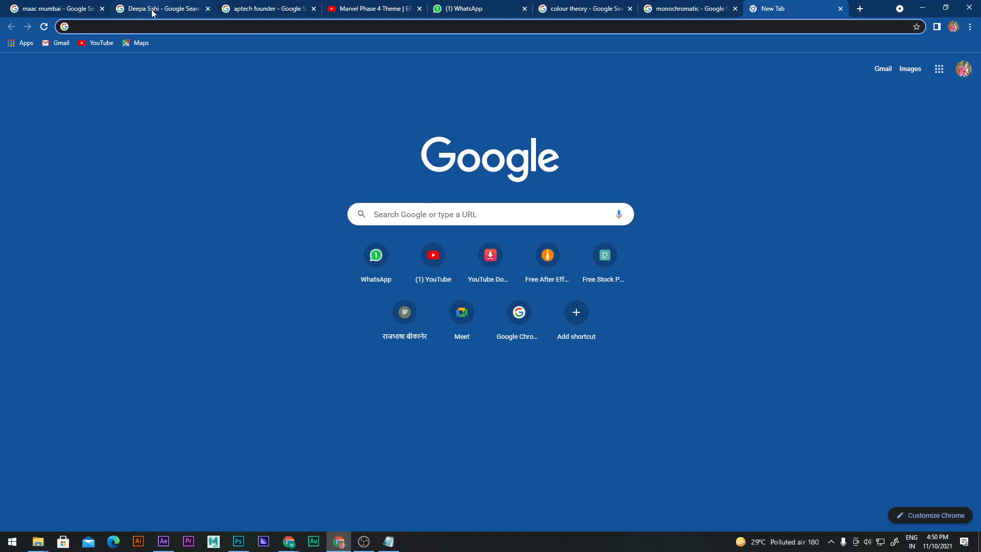
{"action": "type", "text": "3 i"}
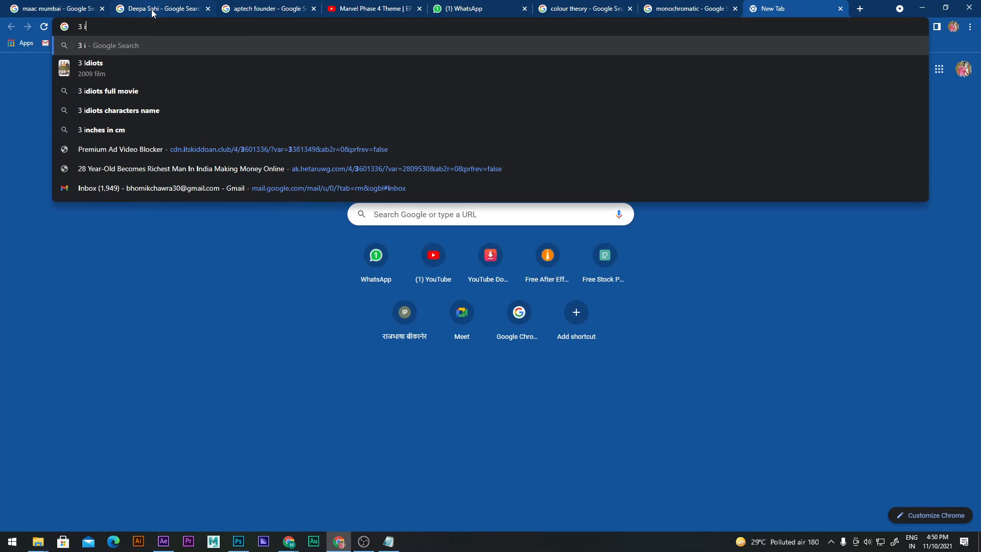
{"action": "left_click", "coordinate": [124, 61]}
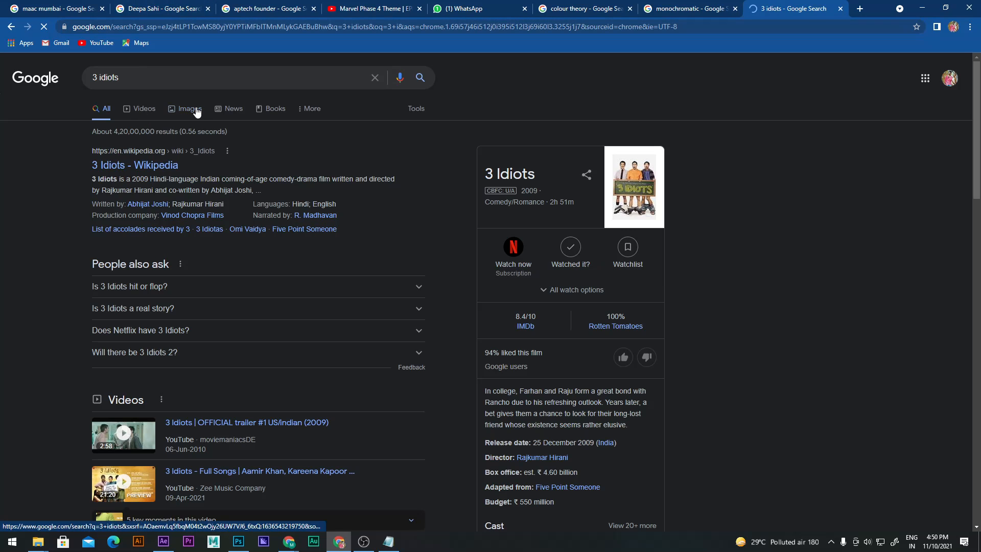
{"action": "left_click", "coordinate": [193, 107]}
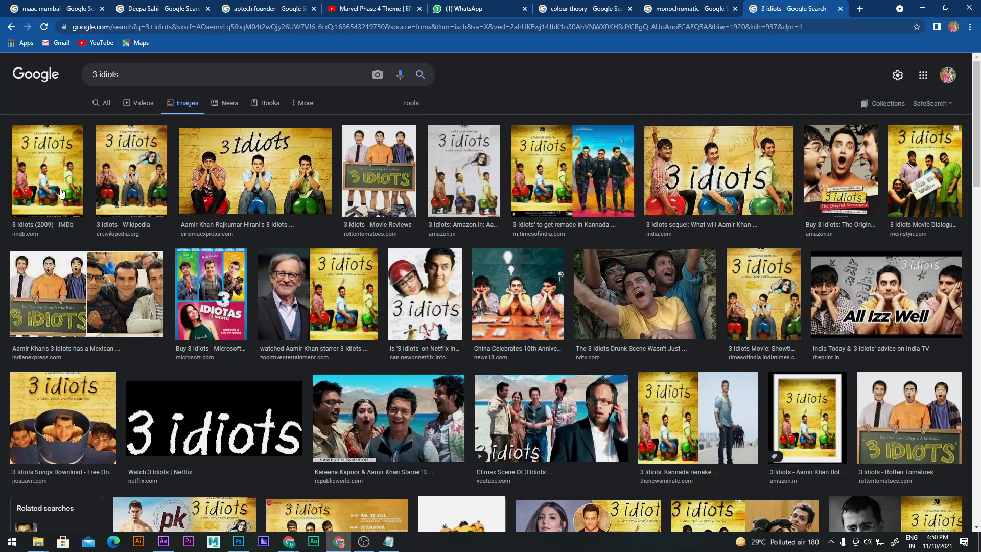
{"action": "left_click", "coordinate": [60, 192]}
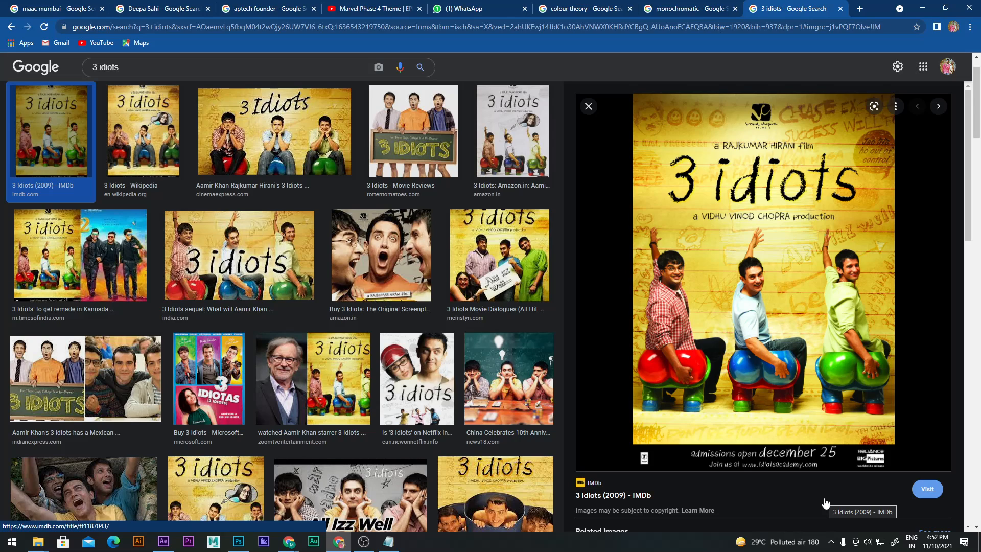
Look through more 3 idiots images, preview the related poster showing the three men from behind, and close the preview.
{"action": "scroll", "coordinate": [414, 340], "scroll_direction": "down", "scroll_amount": 8}
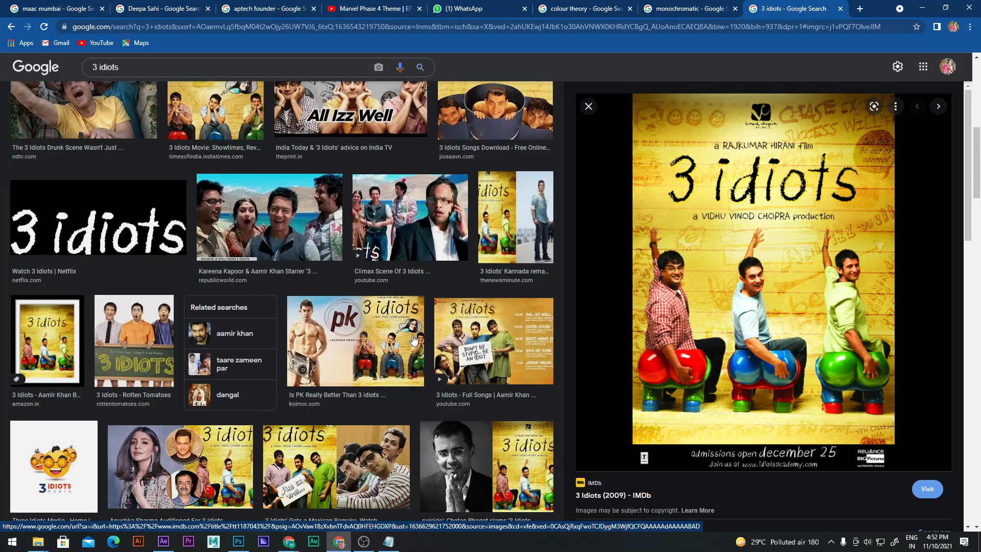
{"action": "scroll", "coordinate": [716, 368], "scroll_direction": "down", "scroll_amount": 3}
{"action": "scroll", "coordinate": [716, 368], "scroll_direction": "up", "scroll_amount": 4}
{"action": "scroll", "coordinate": [732, 358], "scroll_direction": "down", "scroll_amount": 5}
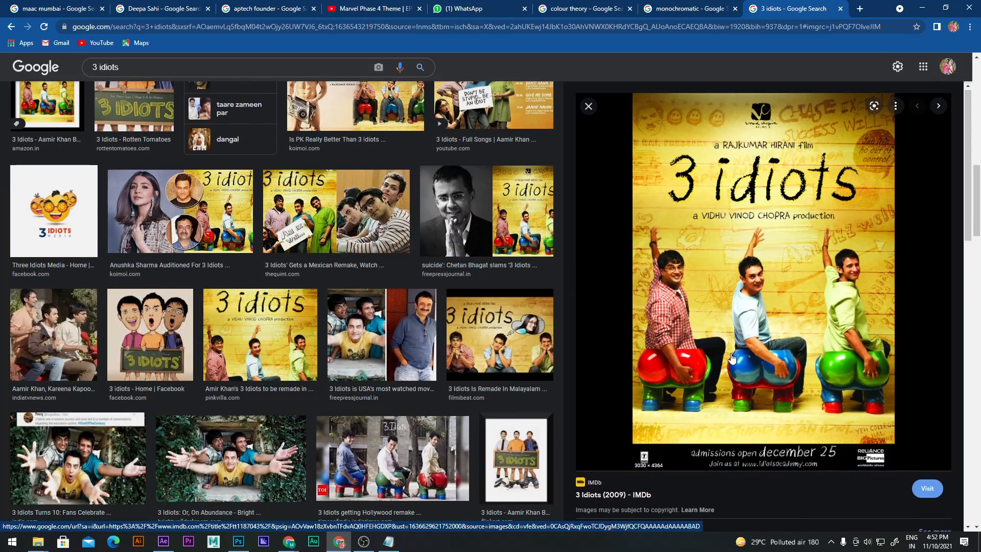
{"action": "scroll", "coordinate": [732, 358], "scroll_direction": "down", "scroll_amount": 5}
{"action": "left_click", "coordinate": [758, 376]}
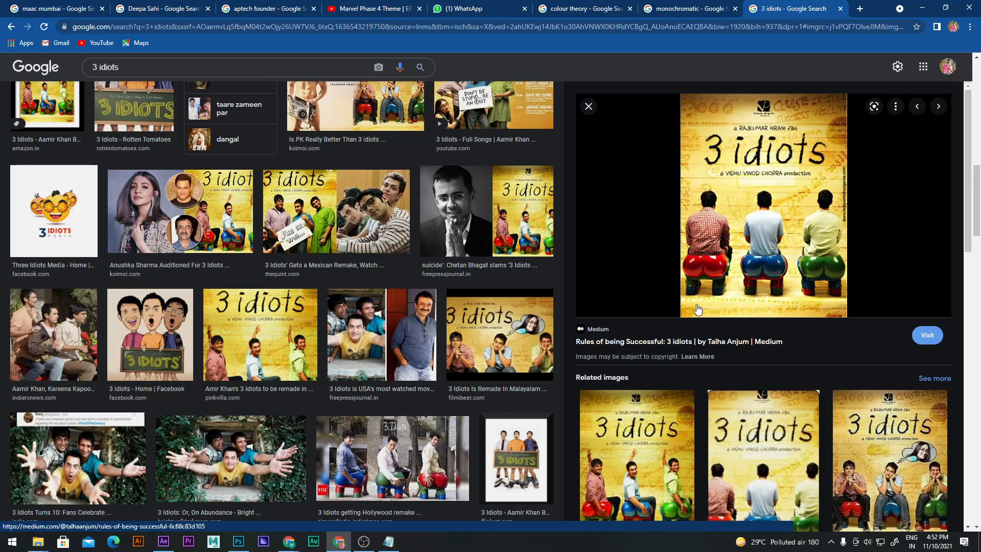
{"action": "left_click", "coordinate": [589, 107]}
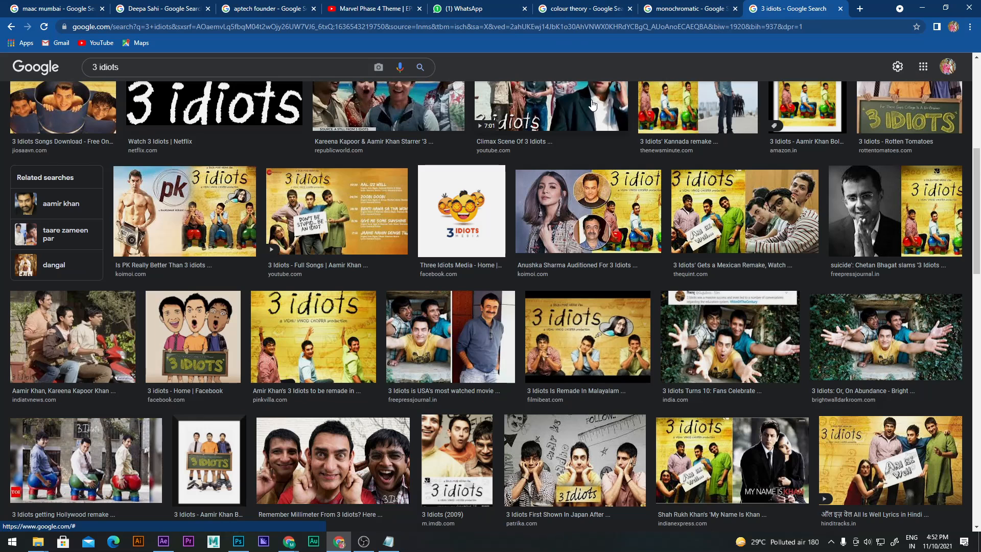
{"action": "scroll", "coordinate": [368, 233], "scroll_direction": "up", "scroll_amount": 6}
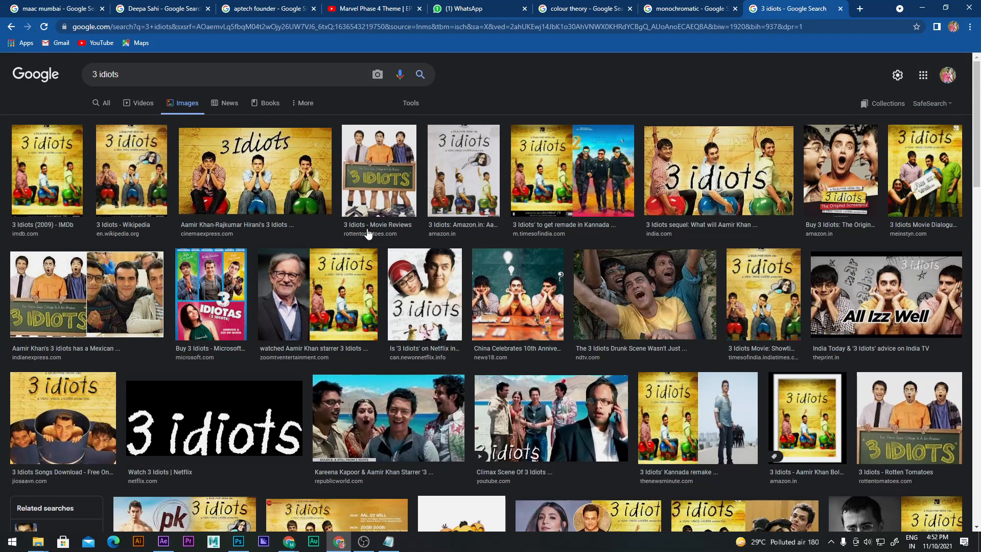
Return to the monochromatic results and review the Notepad list of colour types, clearing the highlight on item 3.
{"action": "left_click", "coordinate": [709, 5]}
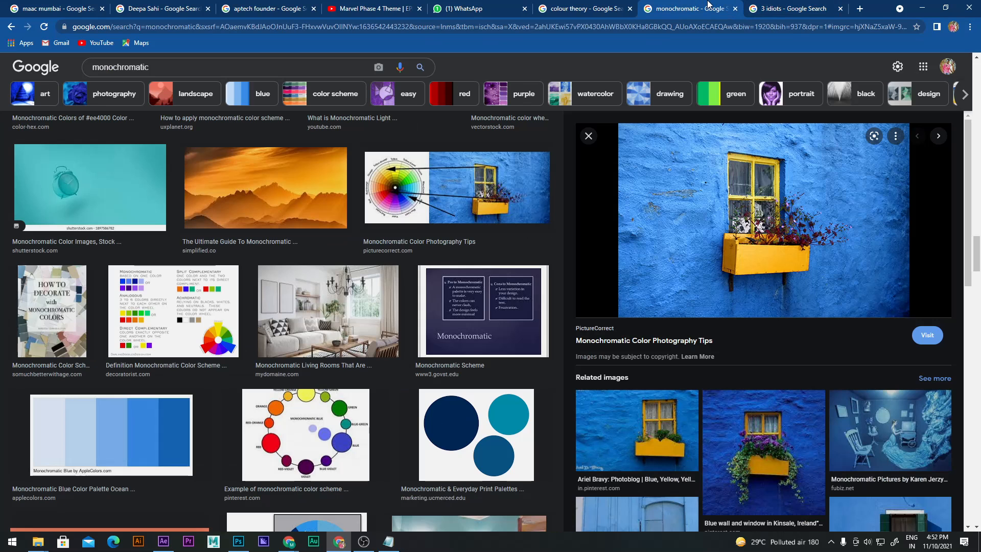
{"action": "left_click", "coordinate": [388, 541]}
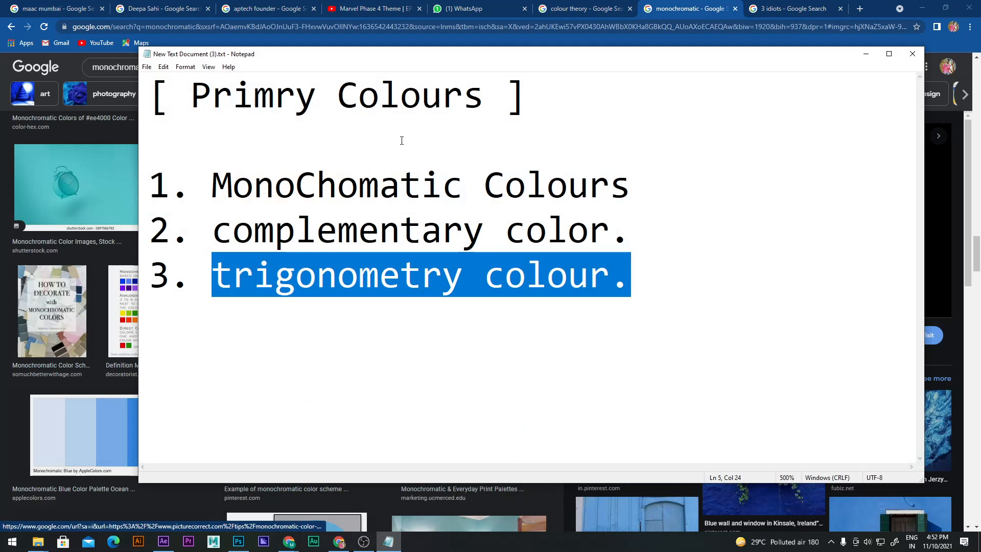
{"action": "left_click", "coordinate": [639, 274]}
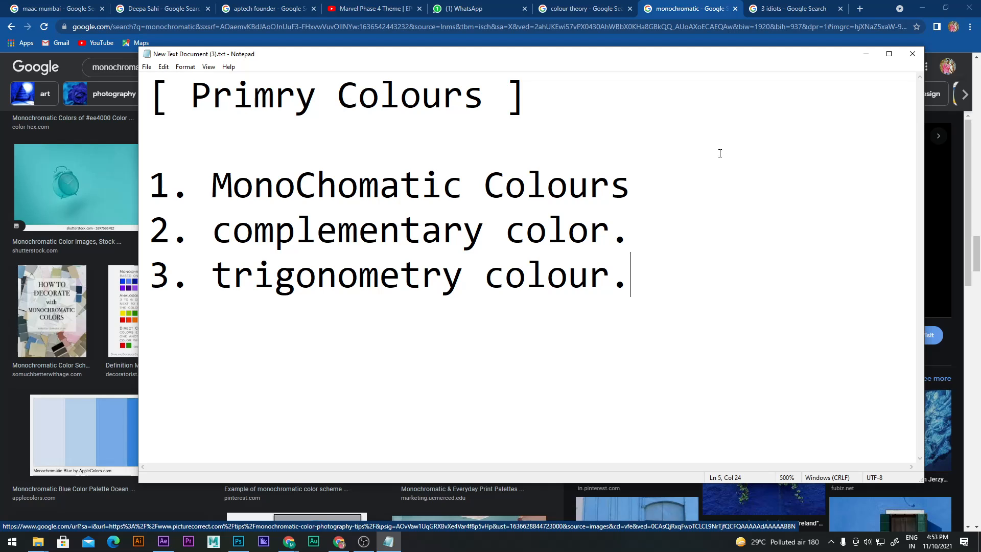
{"action": "left_click", "coordinate": [866, 54]}
Preview the blue keyhole painting and the related blue evergreen trees picture, and examine the related blue paintings.
{"action": "scroll", "coordinate": [437, 387], "scroll_direction": "down", "scroll_amount": 5}
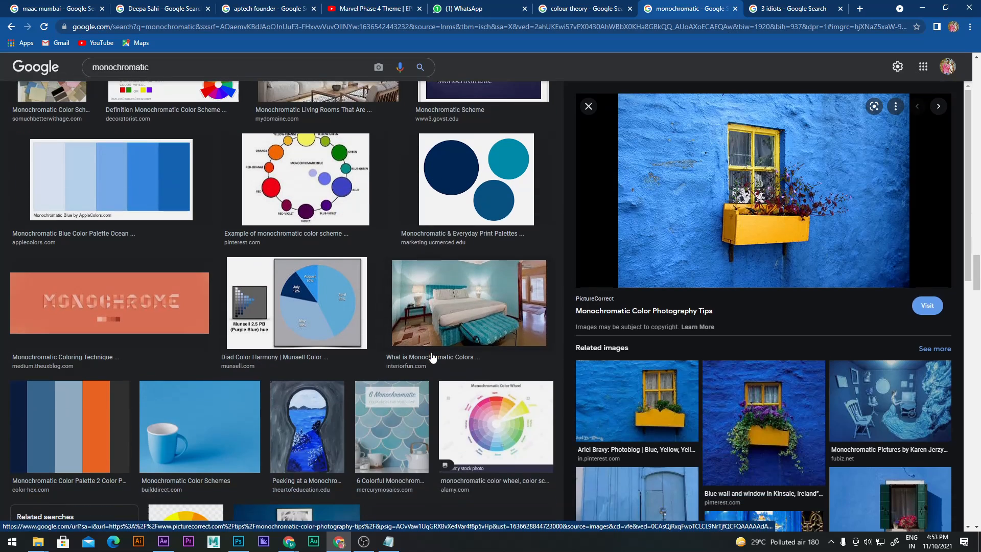
{"action": "scroll", "coordinate": [432, 358], "scroll_direction": "down", "scroll_amount": 4}
{"action": "left_click", "coordinate": [304, 200]}
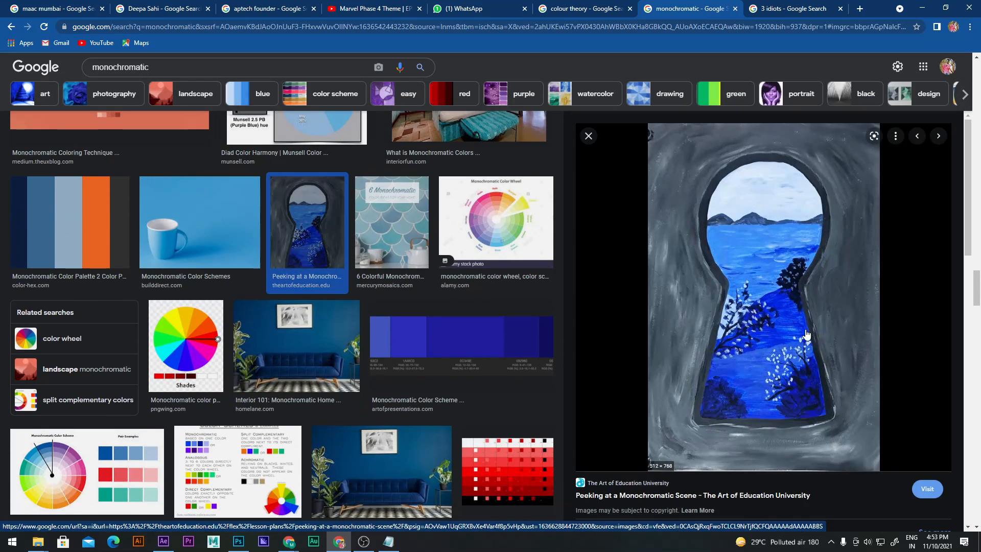
{"action": "scroll", "coordinate": [673, 344], "scroll_direction": "down", "scroll_amount": 5}
{"action": "left_click", "coordinate": [673, 344]}
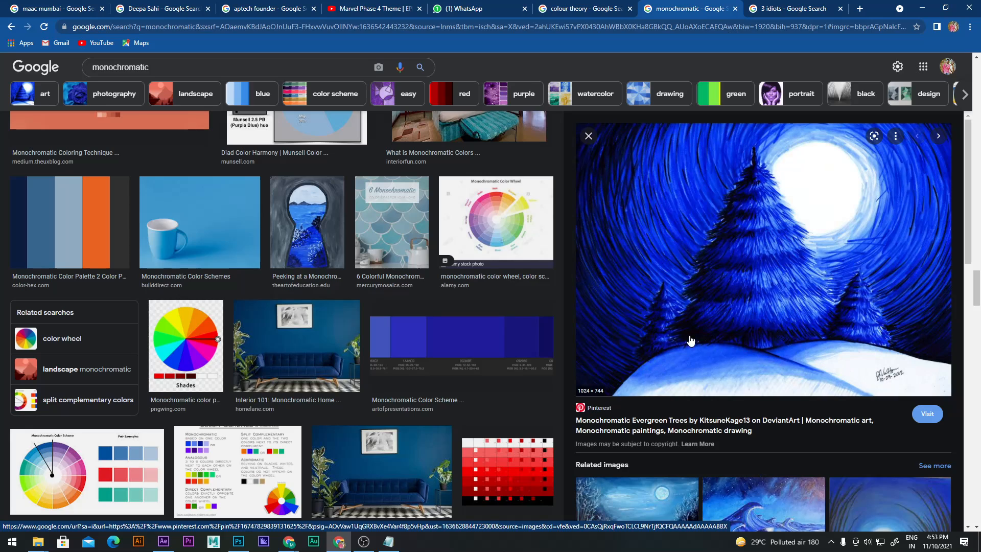
{"action": "scroll", "coordinate": [715, 357], "scroll_direction": "down", "scroll_amount": 5}
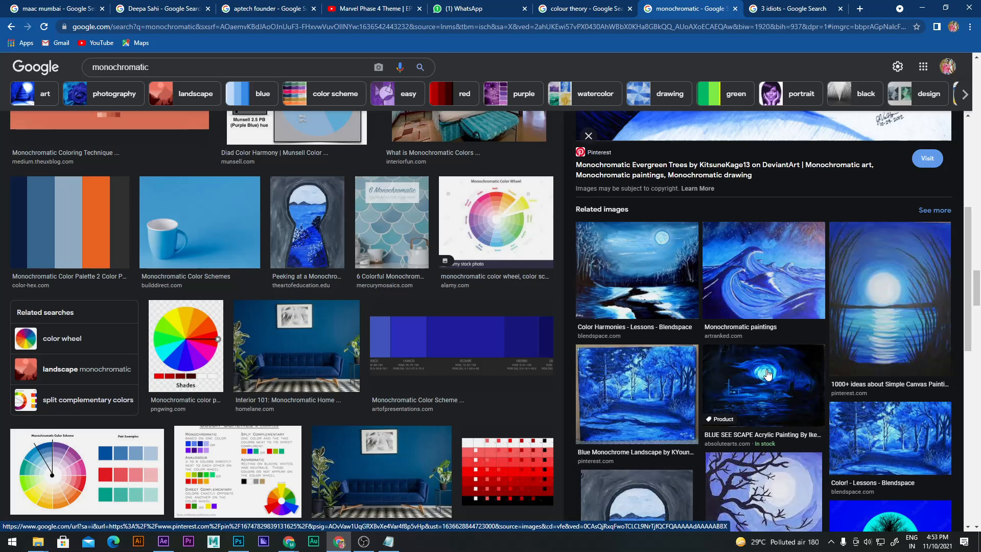
Preview Paletton's red colour scheme, Wikipedia's red shades, BuildDirect's blue mug and the related black and white mug.
{"action": "left_click", "coordinate": [529, 467]}
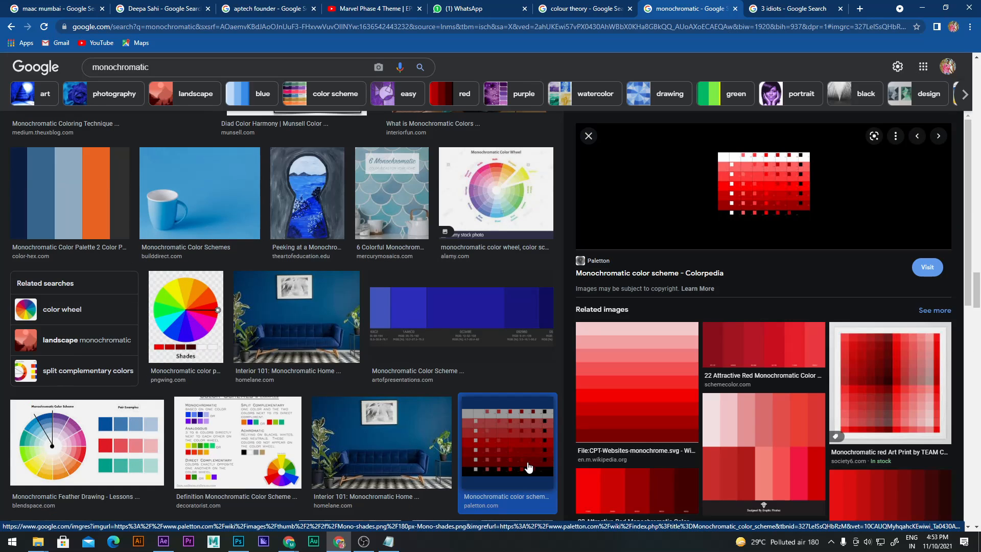
{"action": "left_click", "coordinate": [628, 430]}
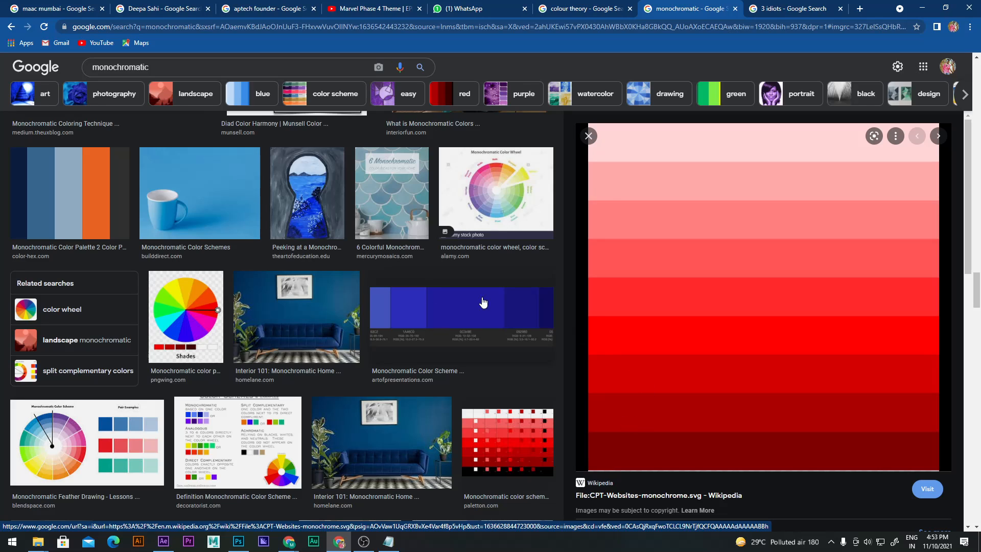
{"action": "key", "text": "alt+Left"}
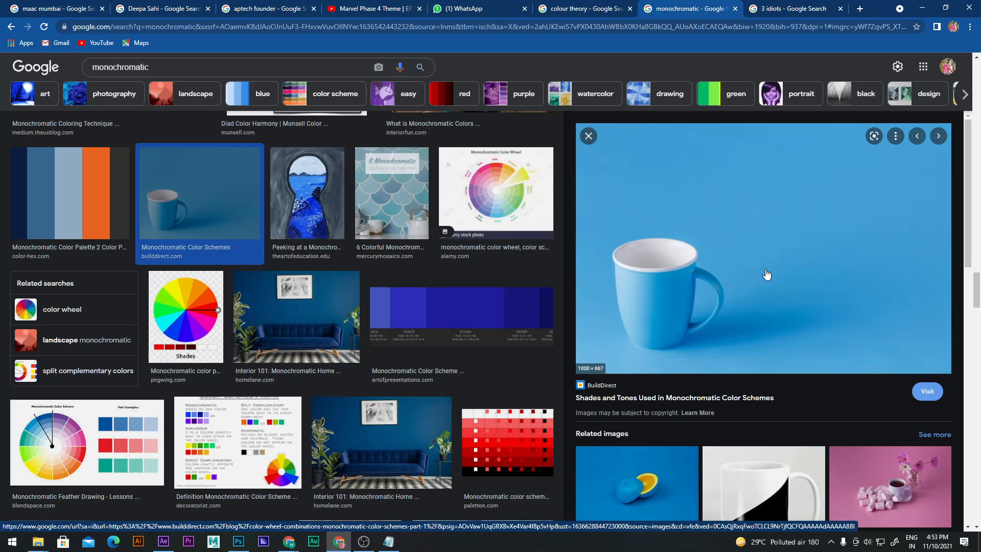
{"action": "scroll", "coordinate": [766, 274], "scroll_direction": "down", "scroll_amount": 3}
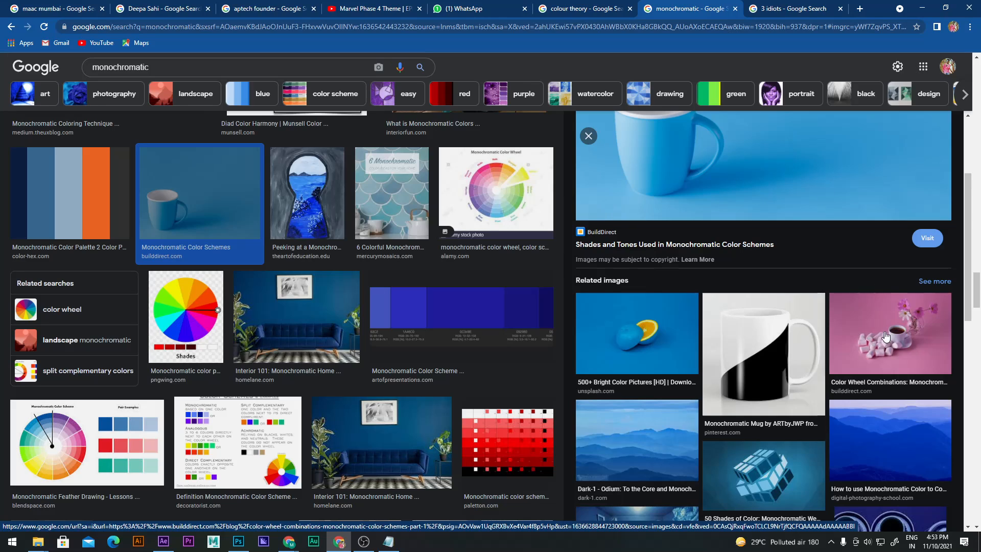
{"action": "left_click", "coordinate": [813, 358]}
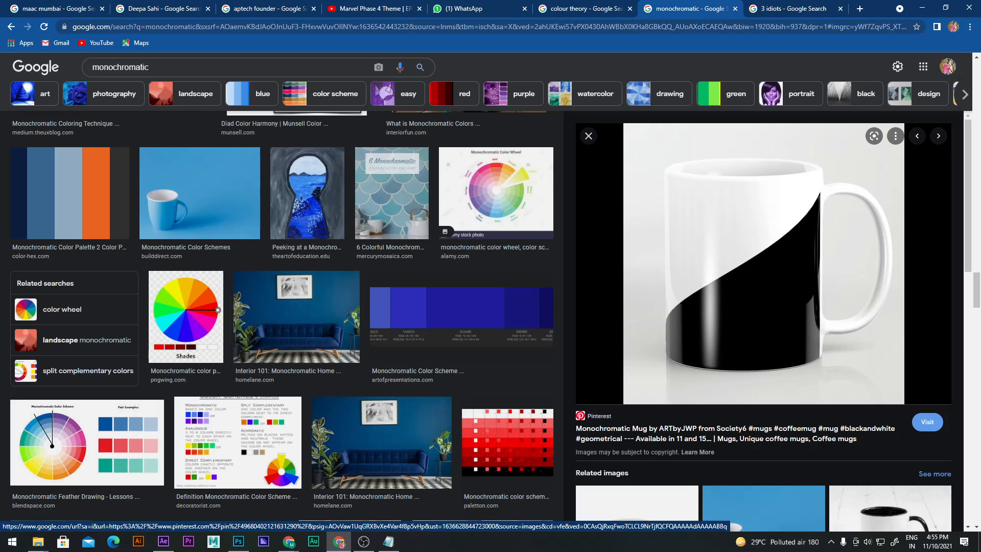
Switch to the OBS window with the recording controls.
{"action": "left_click", "coordinate": [363, 542]}
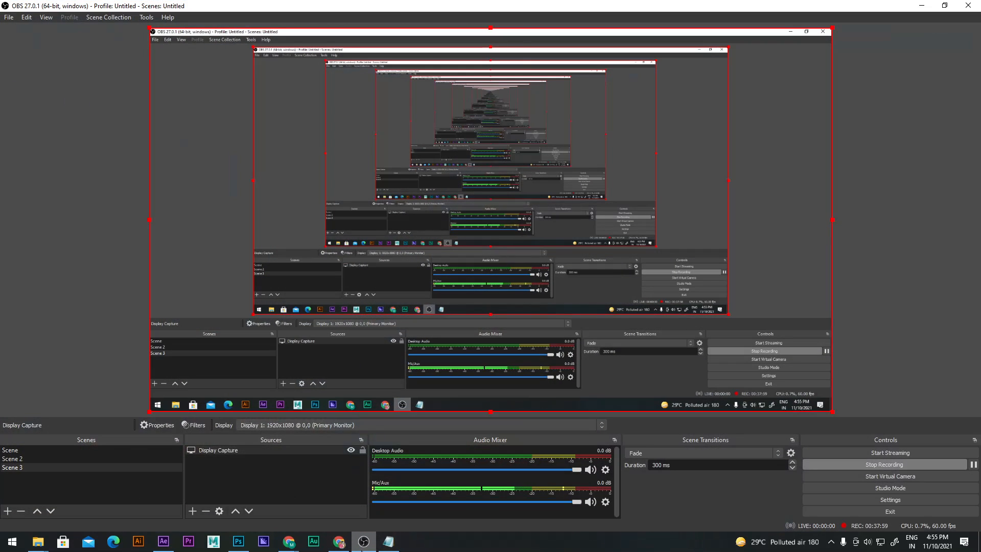